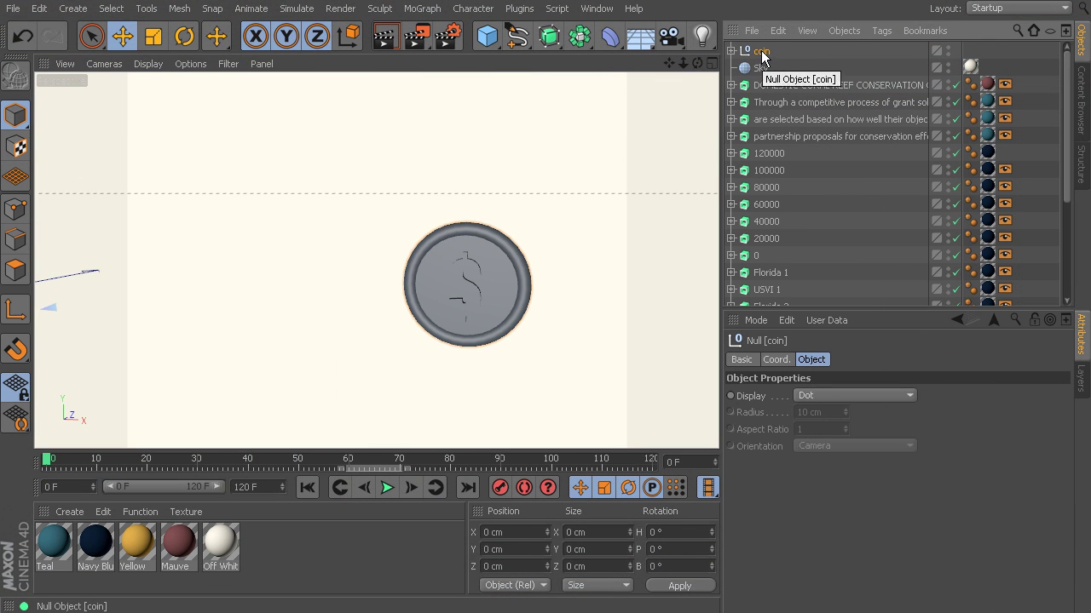
# Step: Duplicate the coin null and rename the copy 'mograph coin'
pyautogui.keyDown('ctrl'); pyautogui.moveTo(762, 53); pyautogui.dragTo(764, 61); pyautogui.keyUp('ctrl')
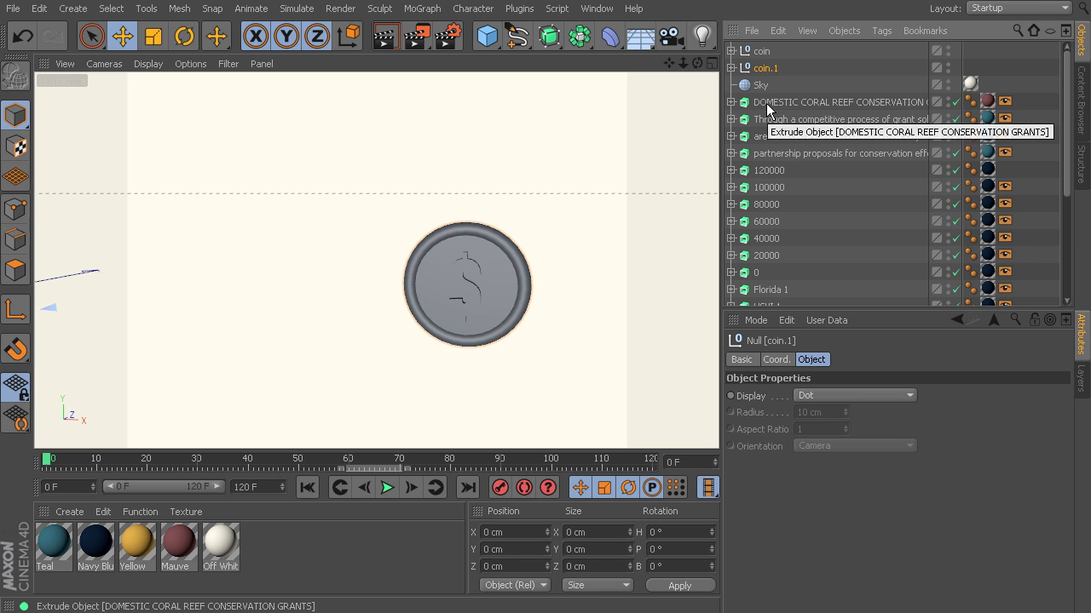
pyautogui.doubleClick(769, 68)
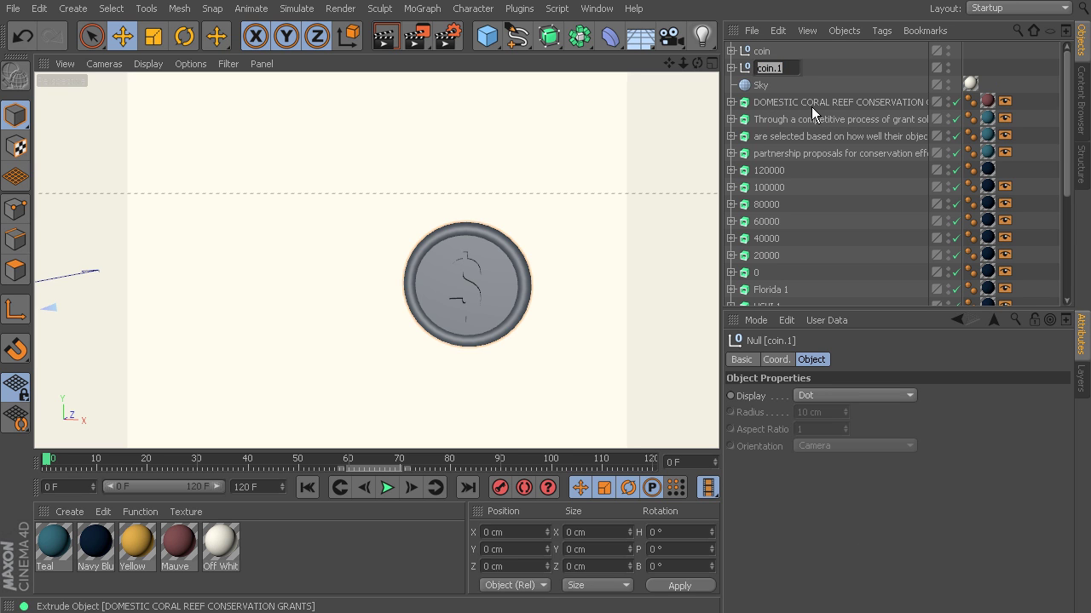
pyautogui.write('mograph')
pyautogui.write(' coin')
pyautogui.press('Return')
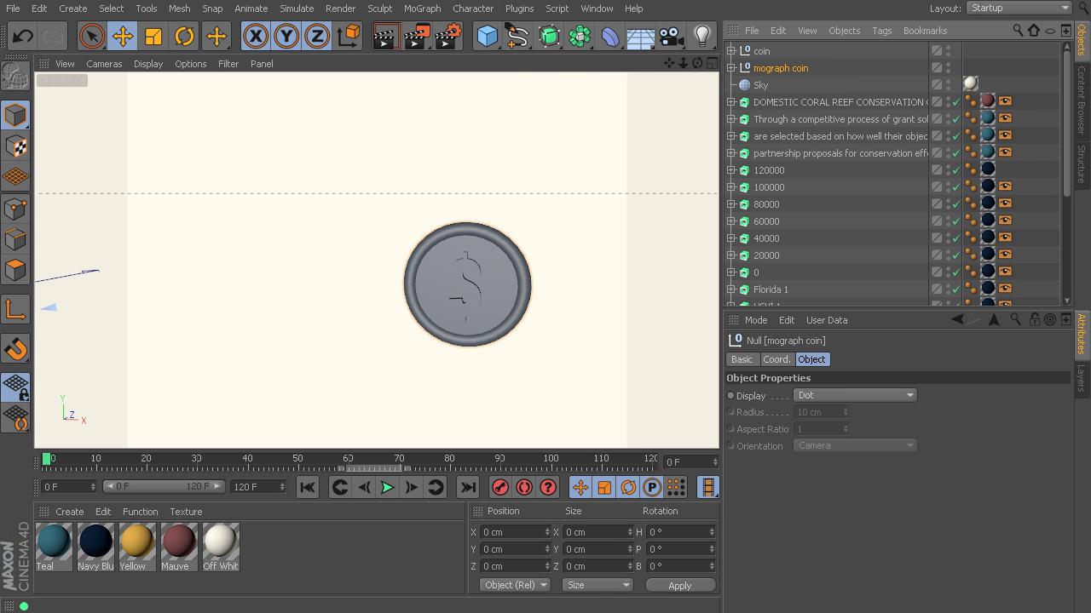
# Step: Add a MoGraph Cloner and parent the mograph coin under it
pyautogui.click(432, 8)
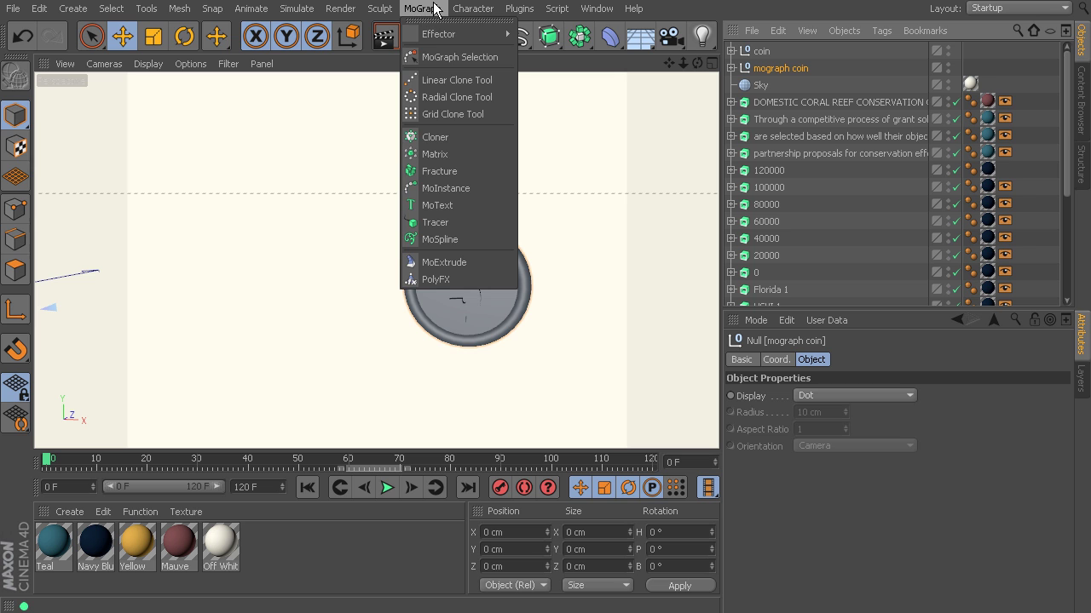
pyautogui.click(439, 137)
pyautogui.moveTo(781, 86); pyautogui.dragTo(771, 272)
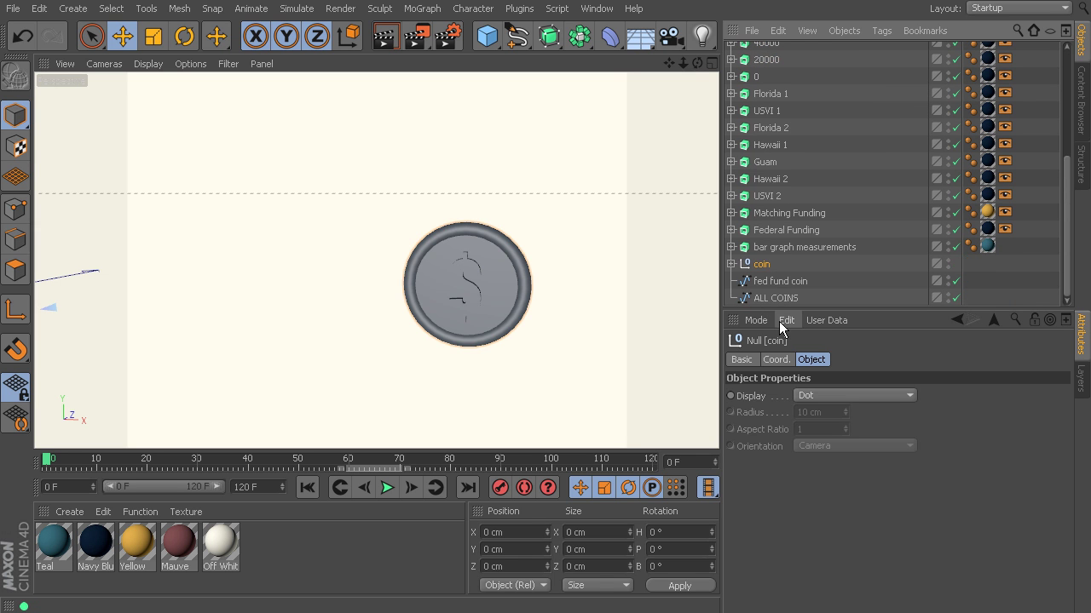
# Step: Select the Cloner to show its three linear clones spaced 50 cm apart
pyautogui.scroll(-5, 565, 312)
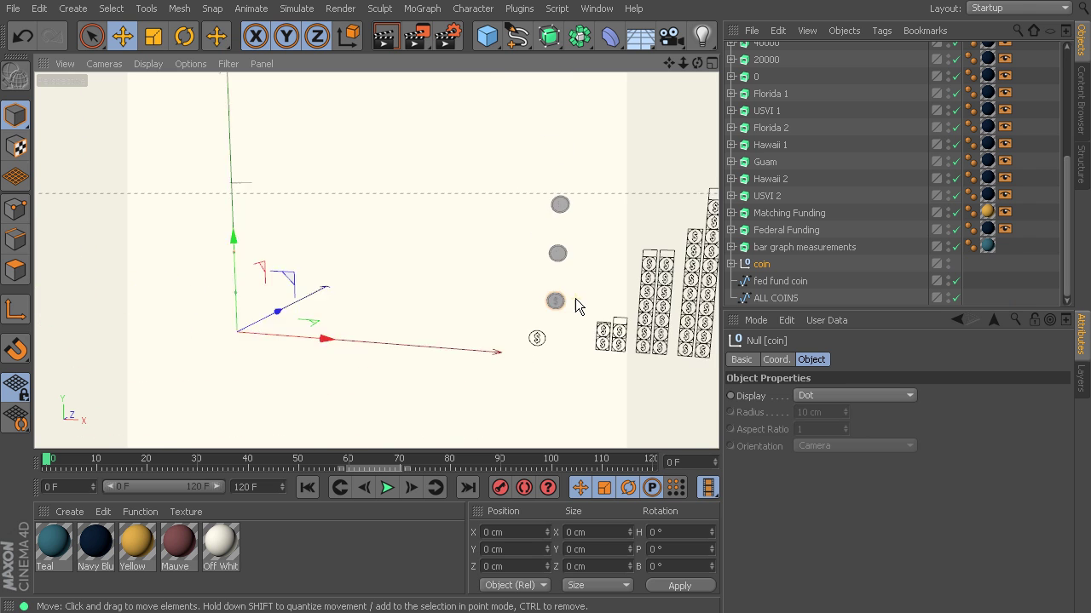
pyautogui.scroll(4, 545, 289)
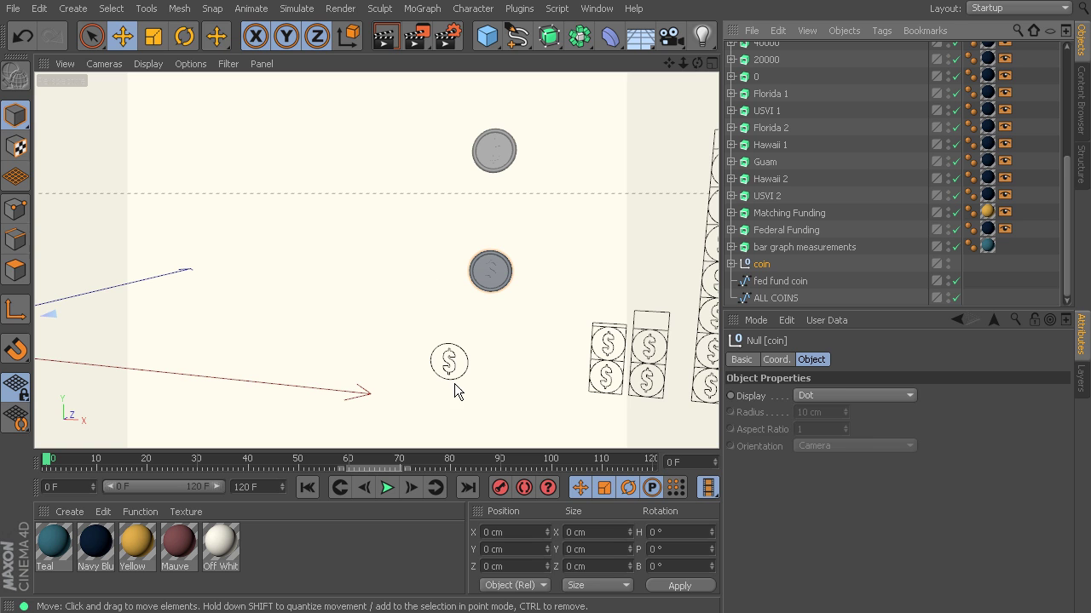
pyautogui.scroll(5, 761, 136)
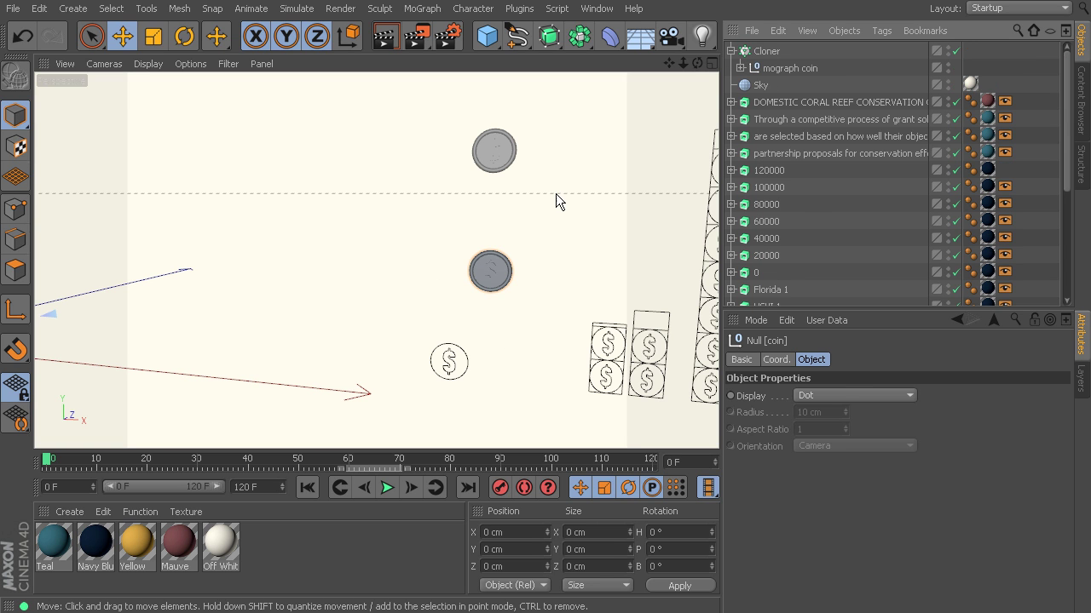
pyautogui.click(768, 54)
pyautogui.scroll(-3, 518, 236)
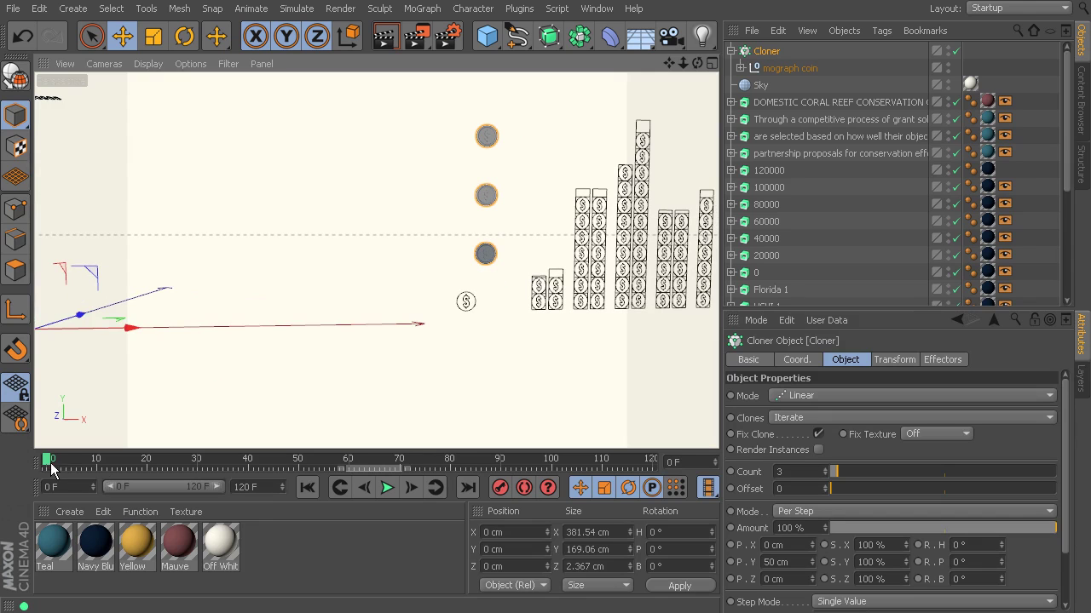
# Step: Set the Cloner's Count to 2 and zoom out to frame the whole chart
pyautogui.moveTo(51, 464); pyautogui.dragTo(597, 464)
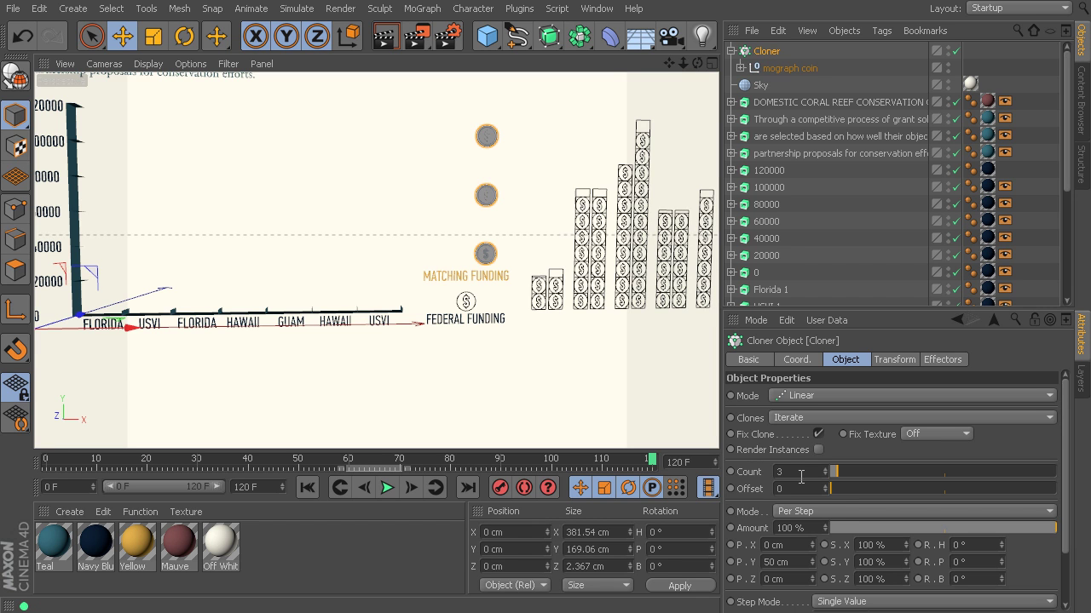
pyautogui.click(809, 473)
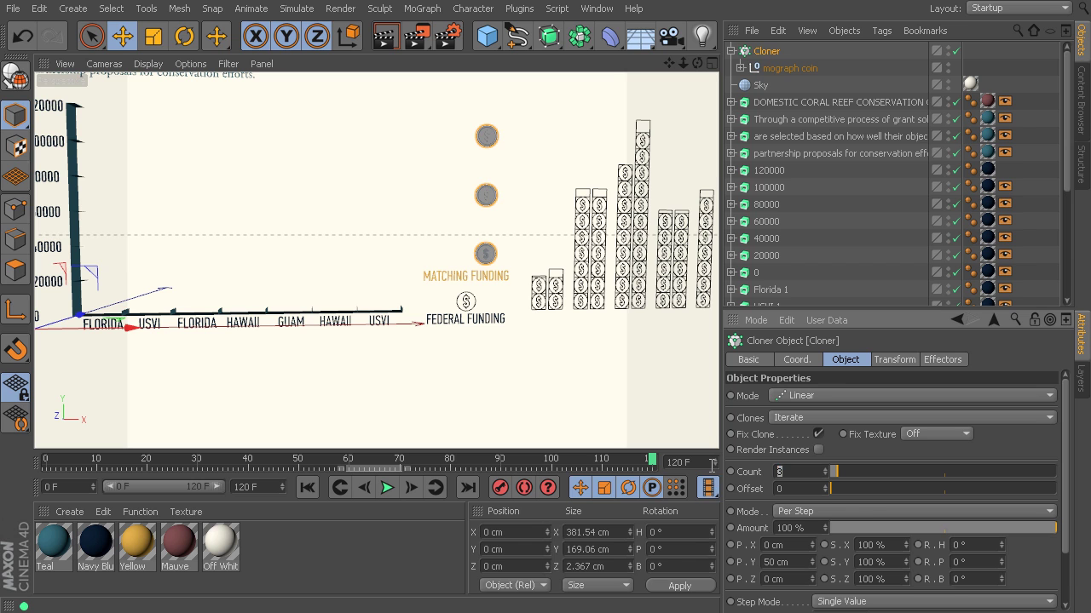
pyautogui.press('Return')
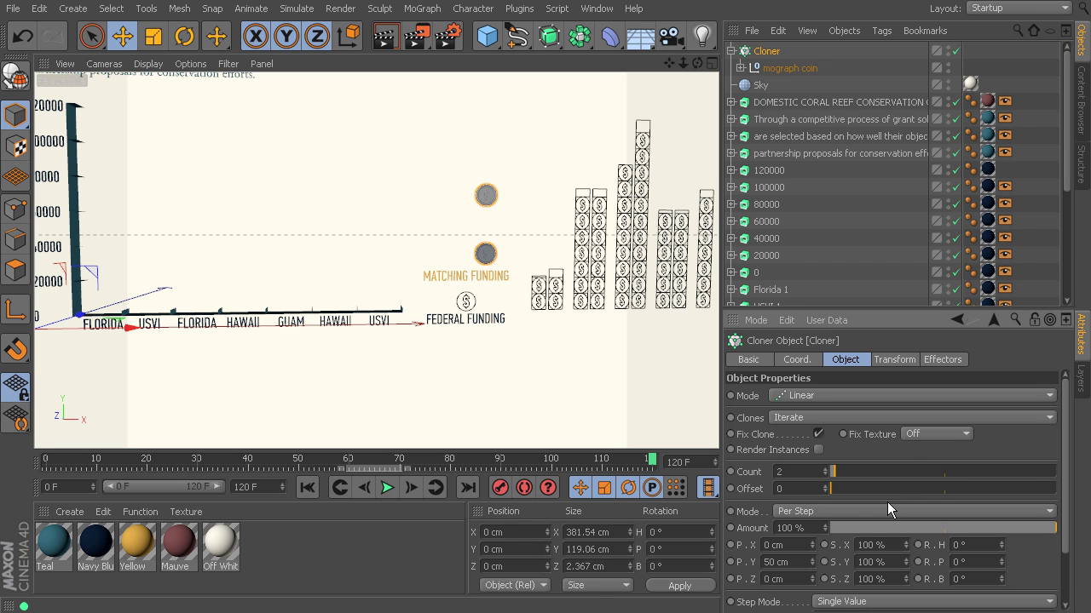
pyautogui.scroll(-1, 276, 158)
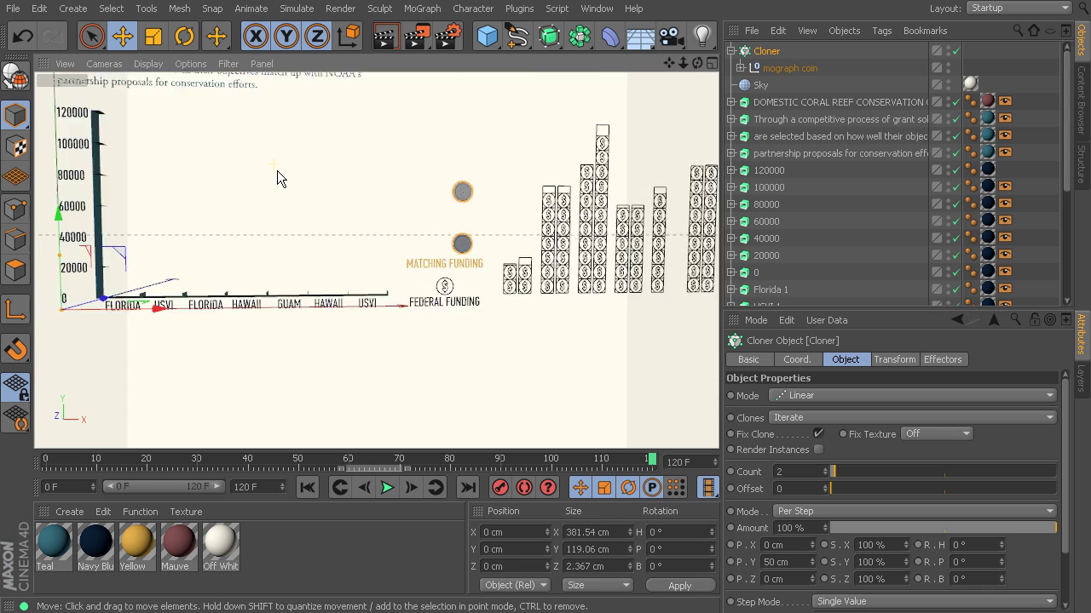
pyautogui.scroll(-1, 277, 170)
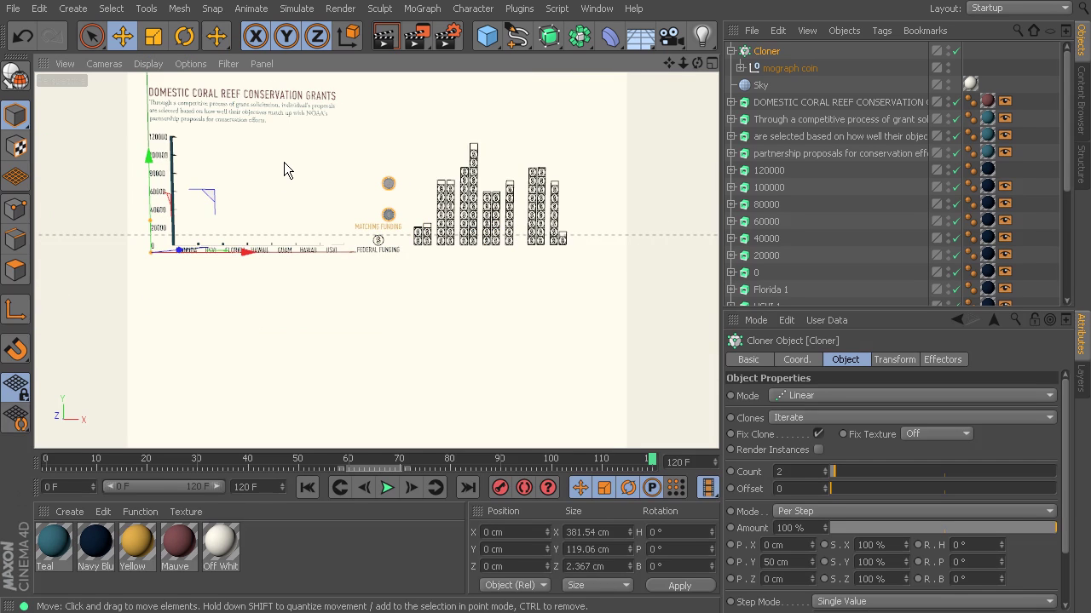
pyautogui.keyDown('alt'); pyautogui.moveTo(284, 162); pyautogui.dragTo(304, 229, button='middle'); pyautogui.keyUp('alt')
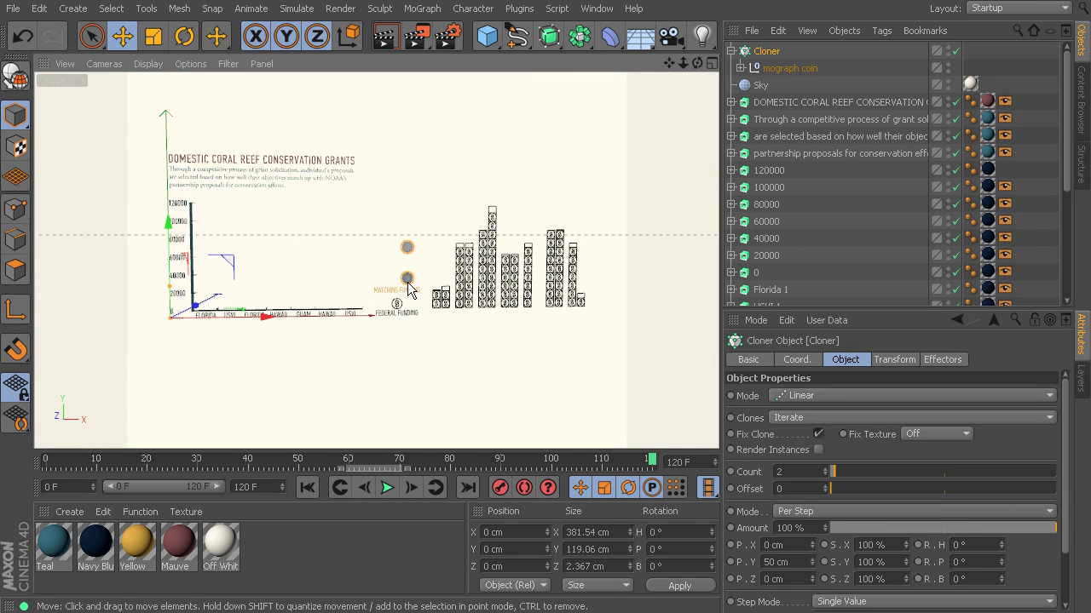
# Step: Switch to the Front view from the four-view layout and zoom out
pyautogui.middleClick(296, 251)
pyautogui.middleClick(528, 331)
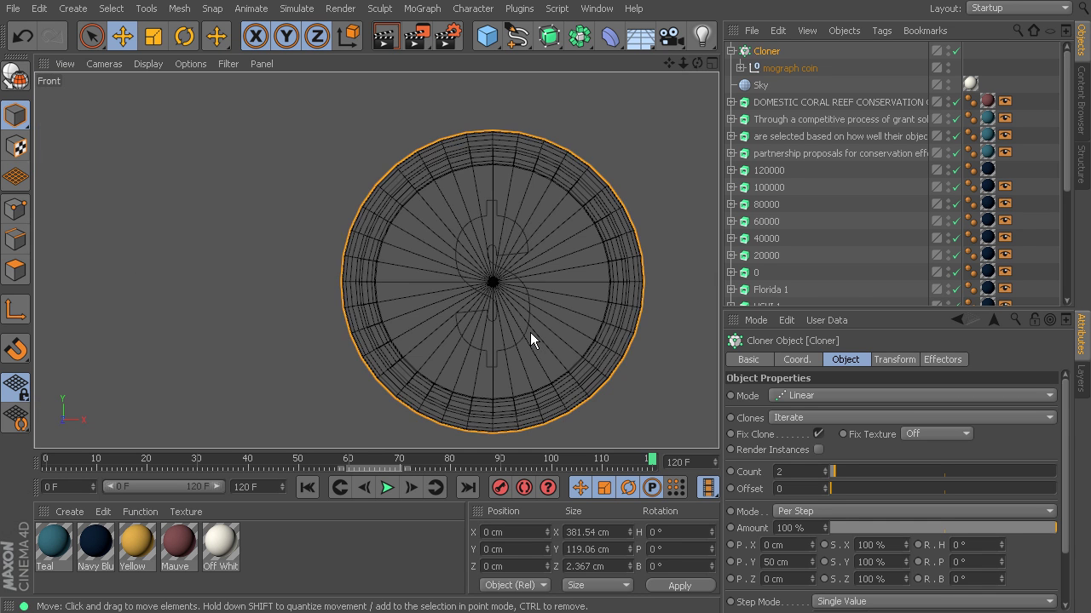
pyautogui.scroll(-3, 530, 332)
pyautogui.scroll(-5, 530, 329)
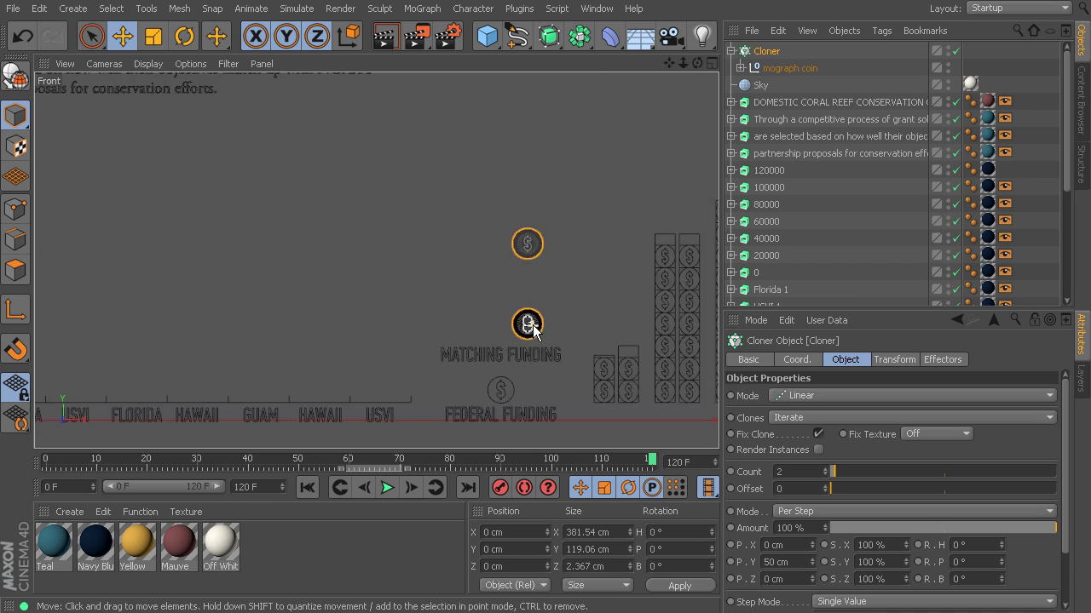
# Step: With axis-only editing enabled, move the Cloner's axis near the Florida bar
pyautogui.click(17, 311)
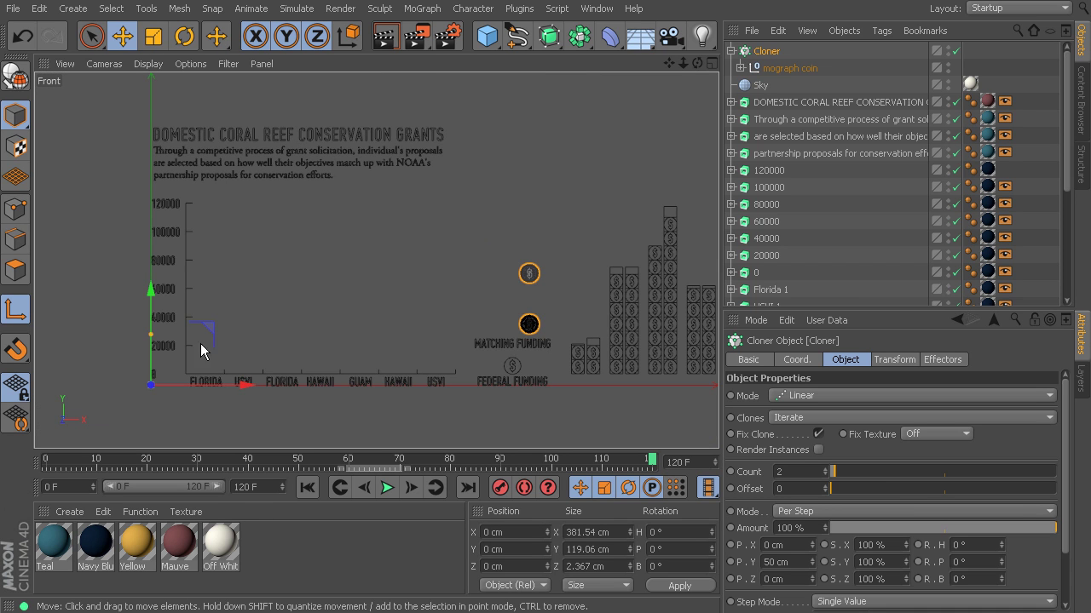
pyautogui.moveTo(201, 344); pyautogui.dragTo(219, 316)
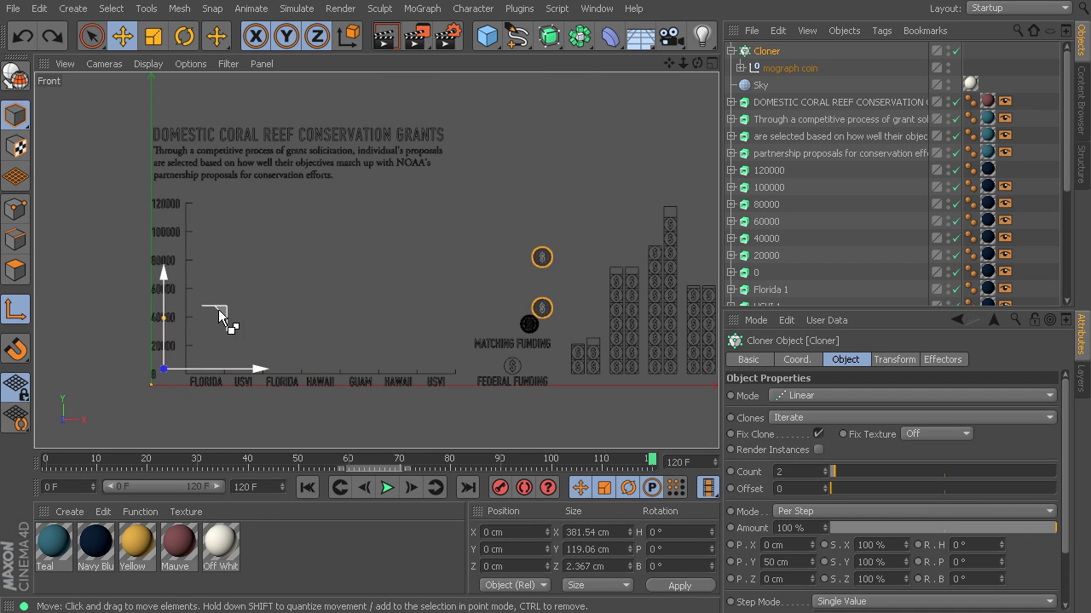
pyautogui.click(213, 332)
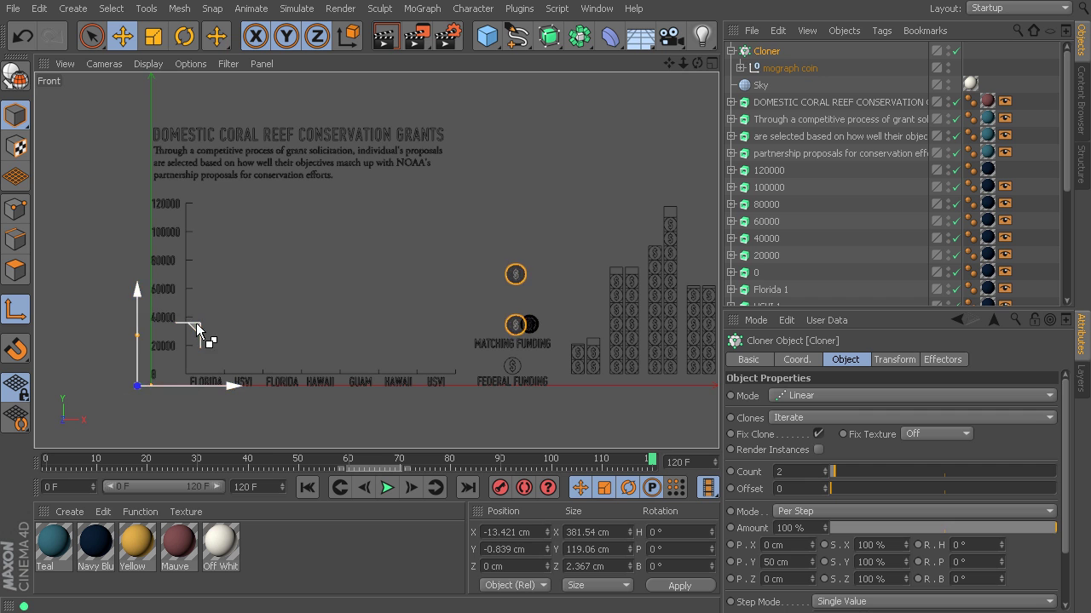
pyautogui.click(208, 332)
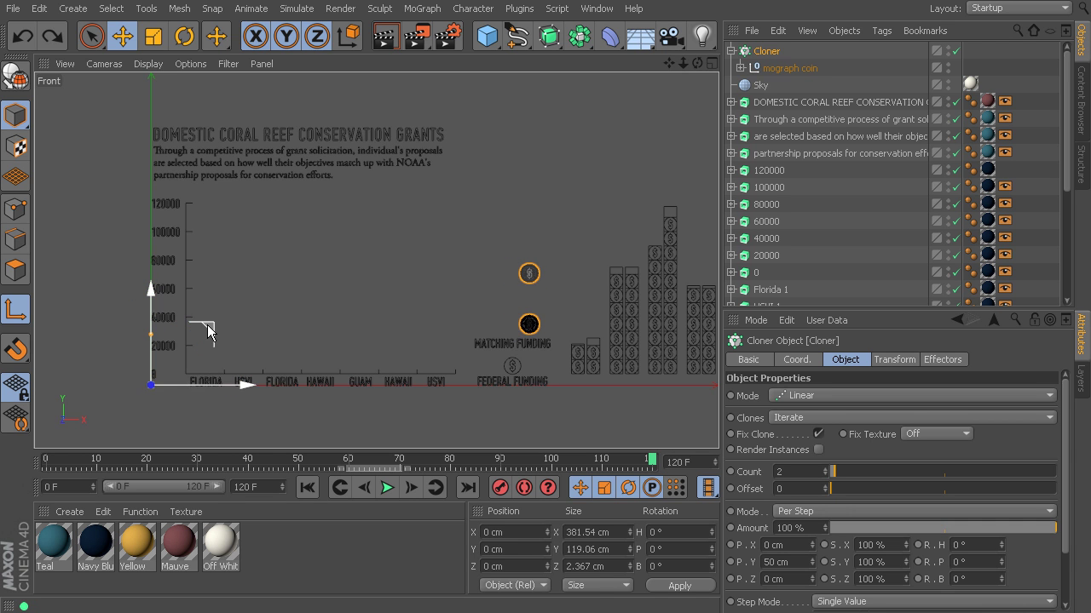
pyautogui.moveTo(208, 331); pyautogui.dragTo(296, 321)
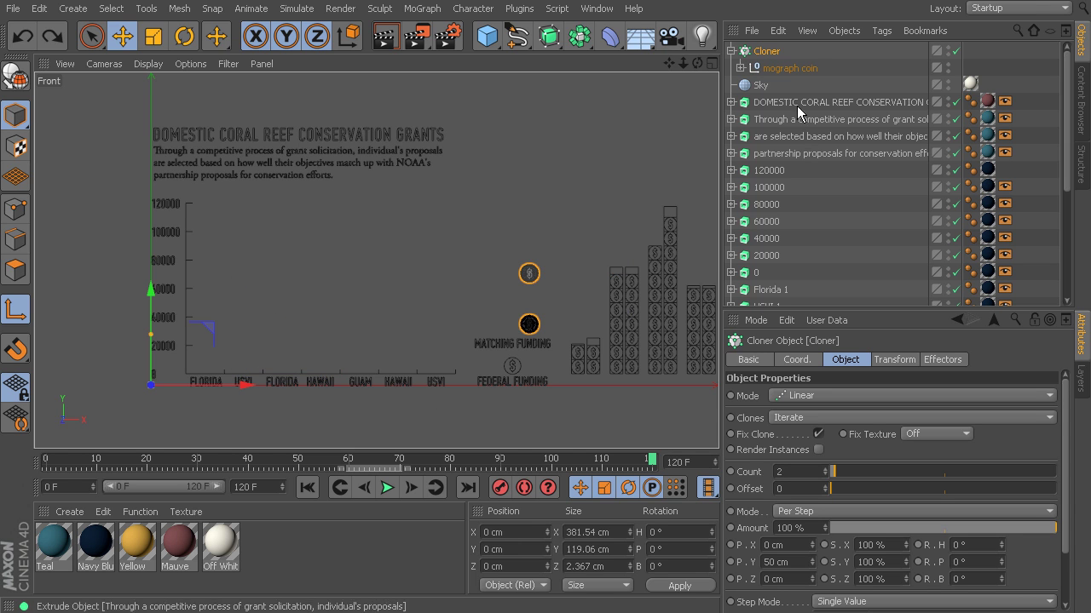
# Step: Move the mograph coin null right and up to Y 30.198 cm, then nudge the Cloner slightly
pyautogui.click(791, 68)
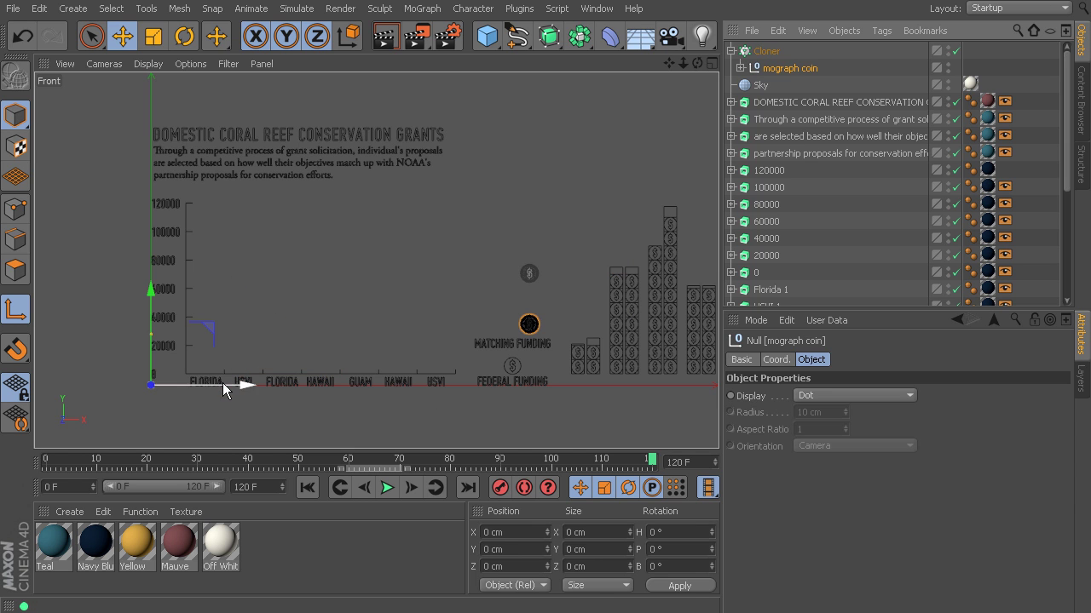
pyautogui.moveTo(222, 383); pyautogui.dragTo(412, 381)
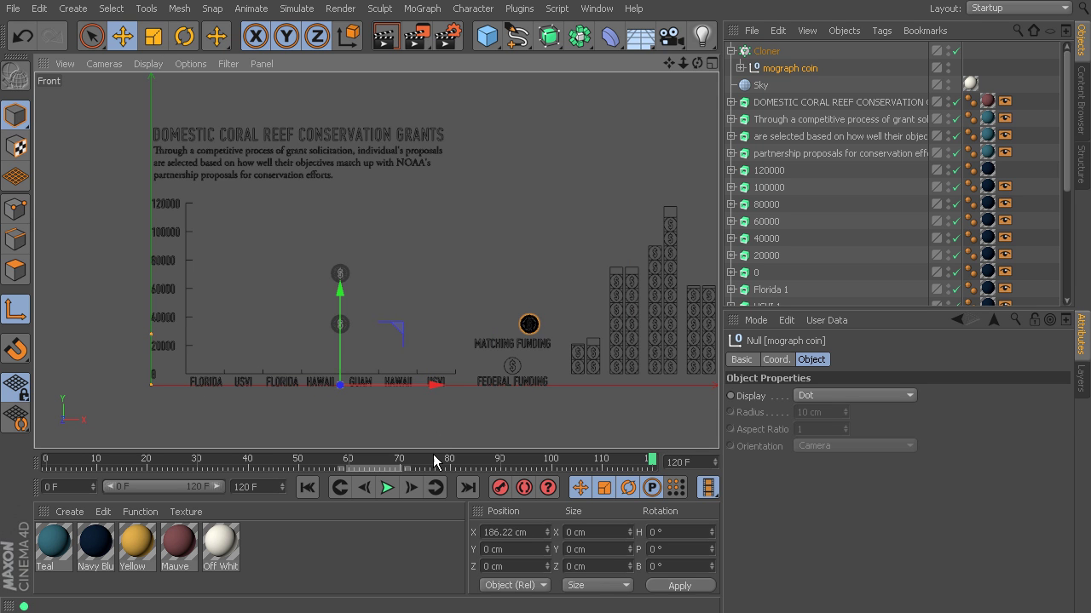
pyautogui.moveTo(338, 294); pyautogui.dragTo(337, 262)
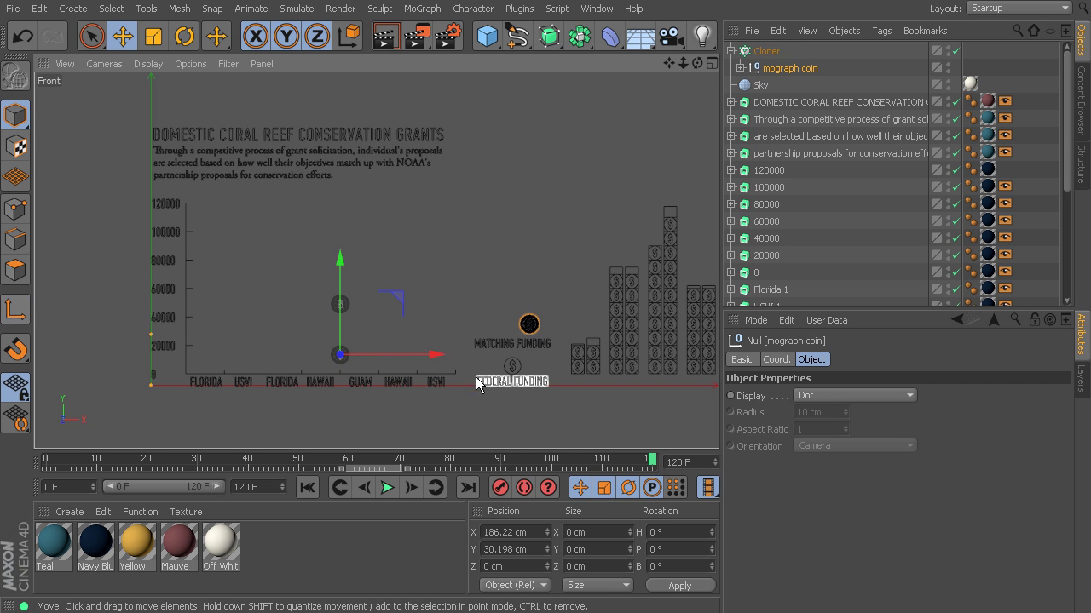
pyautogui.click(766, 53)
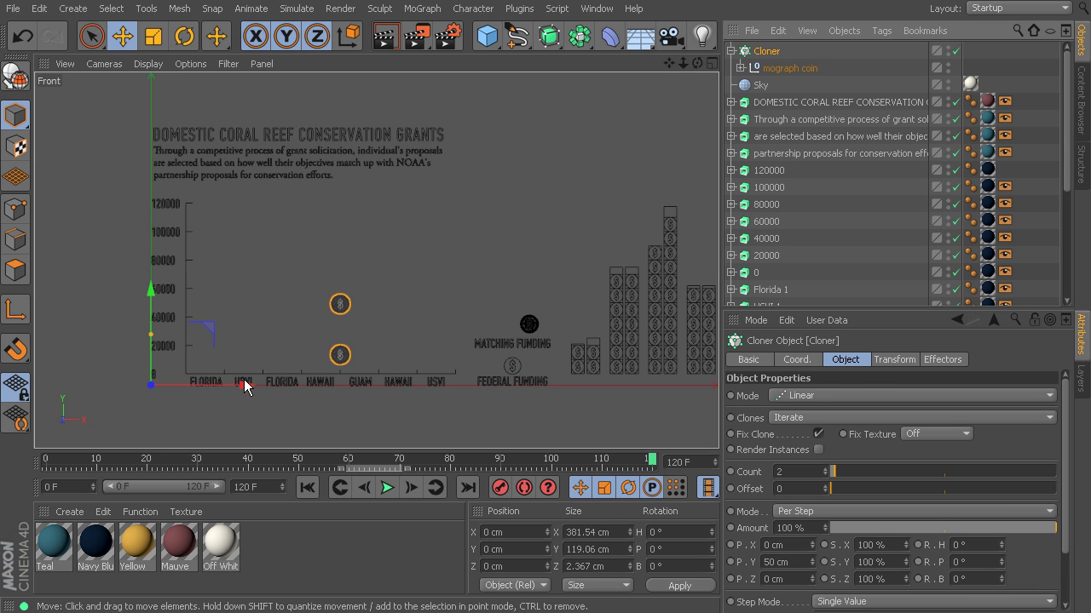
pyautogui.moveTo(244, 386)
pyautogui.mouseDown()
pyautogui.moveTo(269, 383)
pyautogui.moveTo(241, 384)
pyautogui.mouseUp()
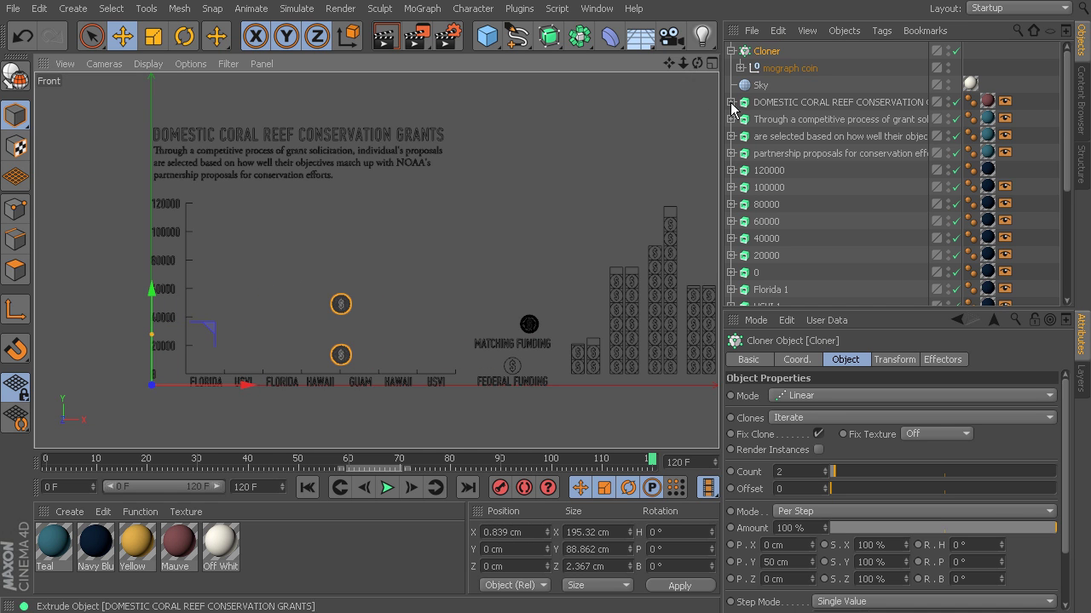
# Step: Move the mograph coin null back to about X -0.745 cm, Y -0.28 cm
pyautogui.click(777, 70)
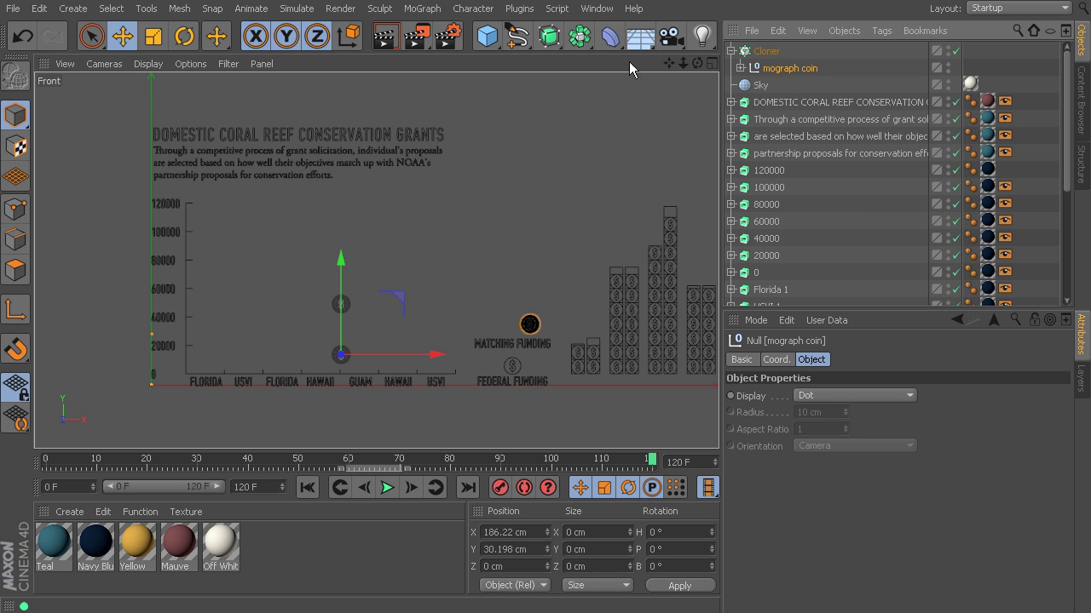
pyautogui.click(764, 51)
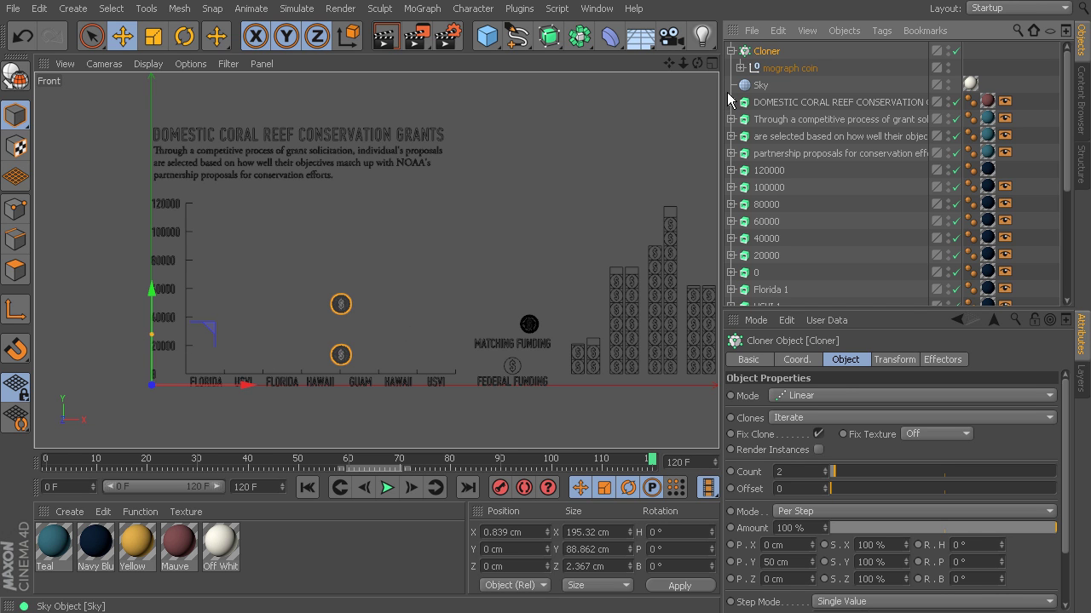
pyautogui.click(776, 69)
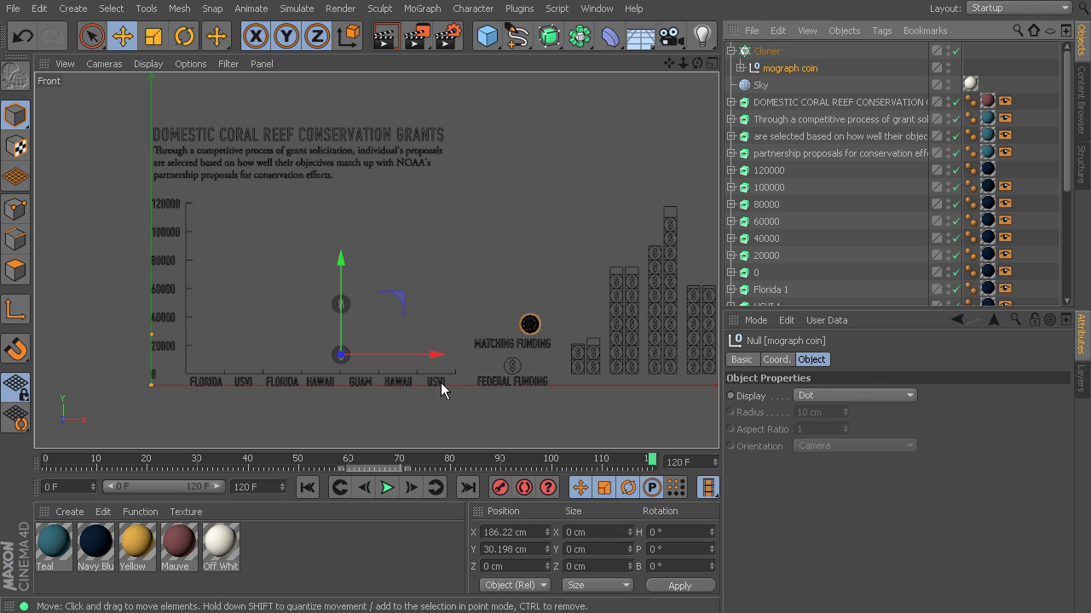
pyautogui.moveTo(424, 356); pyautogui.dragTo(233, 356)
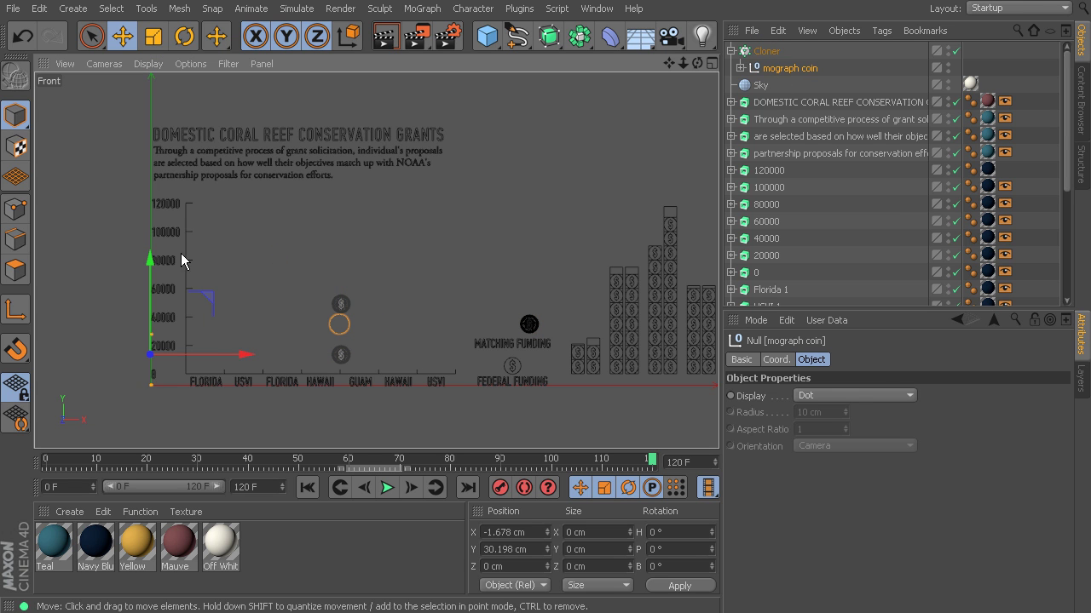
pyautogui.moveTo(151, 271)
pyautogui.mouseDown()
pyautogui.moveTo(150, 294)
pyautogui.moveTo(150, 274)
pyautogui.mouseUp()
pyautogui.scroll(3, 145, 394)
pyautogui.scroll(4, 148, 390)
pyautogui.moveTo(211, 365); pyautogui.dragTo(215, 366)
pyautogui.scroll(-8, 250, 295)
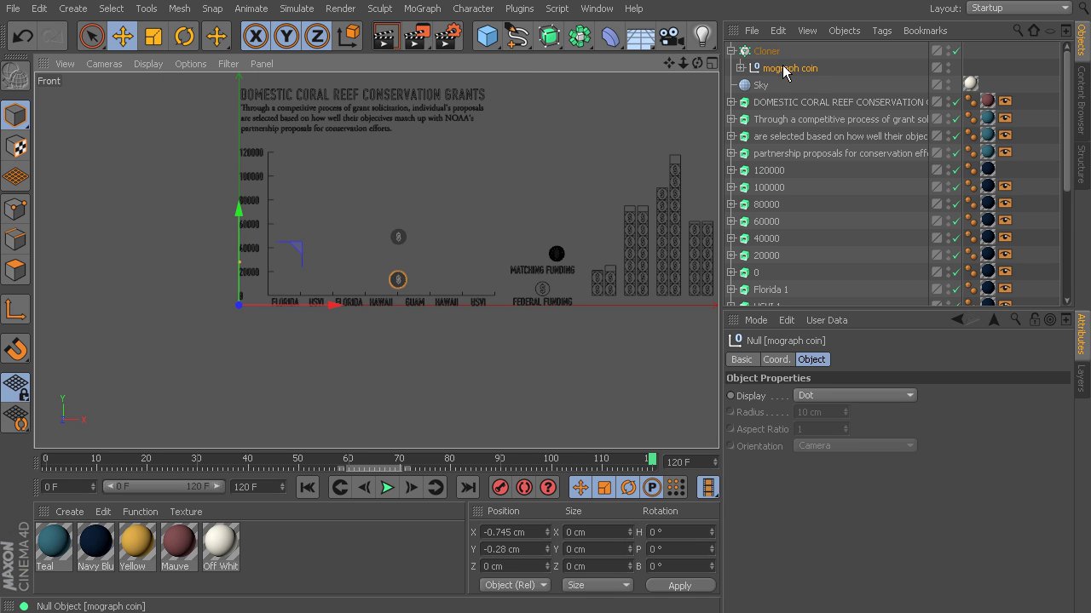
# Step: Unparent the mograph coin from the Cloner and move it left and down
pyautogui.moveTo(784, 69); pyautogui.dragTo(772, 46)
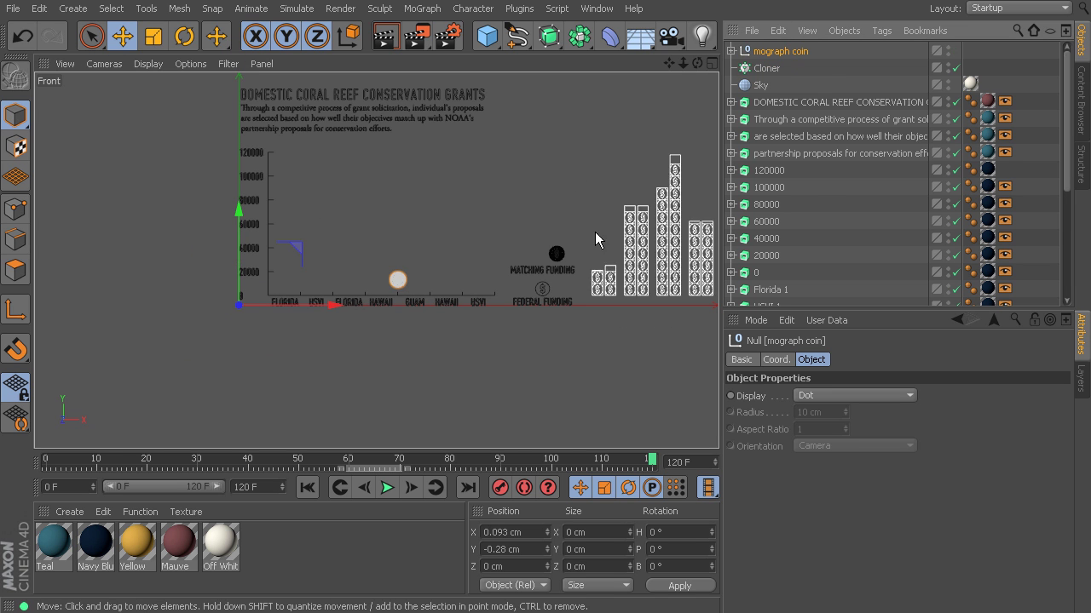
pyautogui.moveTo(334, 305); pyautogui.dragTo(179, 303)
pyautogui.moveTo(79, 205); pyautogui.dragTo(75, 230)
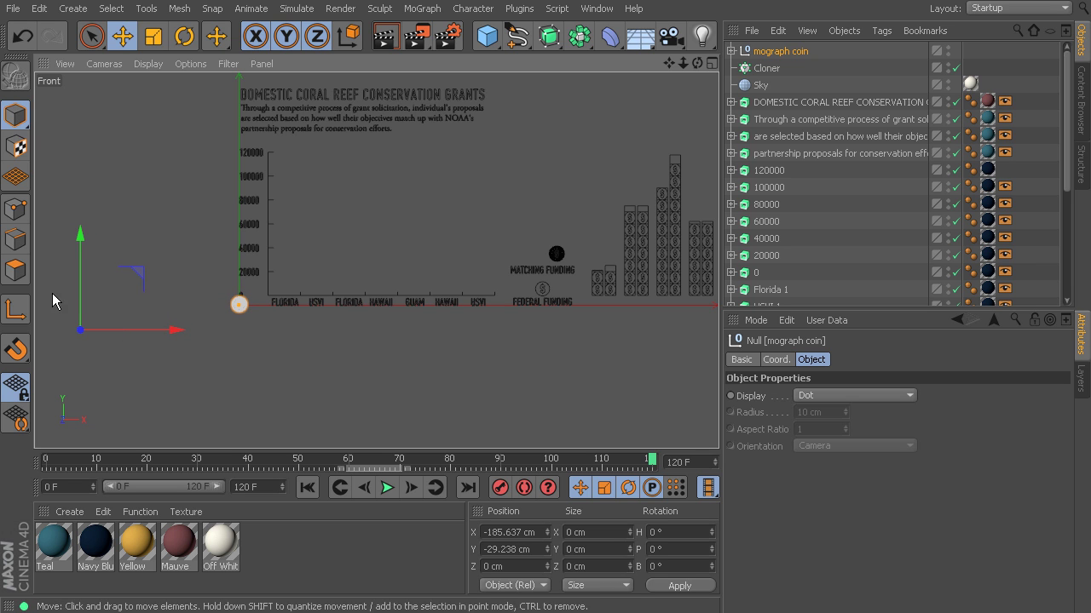
# Step: Align the mograph coin on the chart origin at X 0.093 cm, Y 0.048 cm
pyautogui.moveTo(181, 339); pyautogui.dragTo(326, 340)
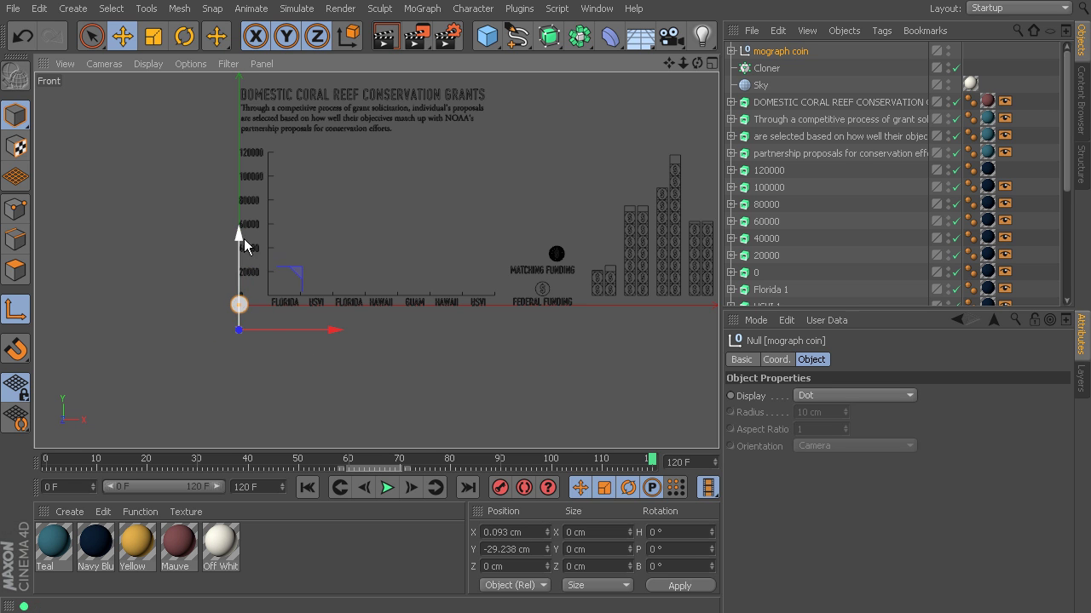
pyautogui.moveTo(244, 239); pyautogui.dragTo(244, 219)
pyautogui.scroll(3, 246, 344)
pyautogui.scroll(2, 271, 154)
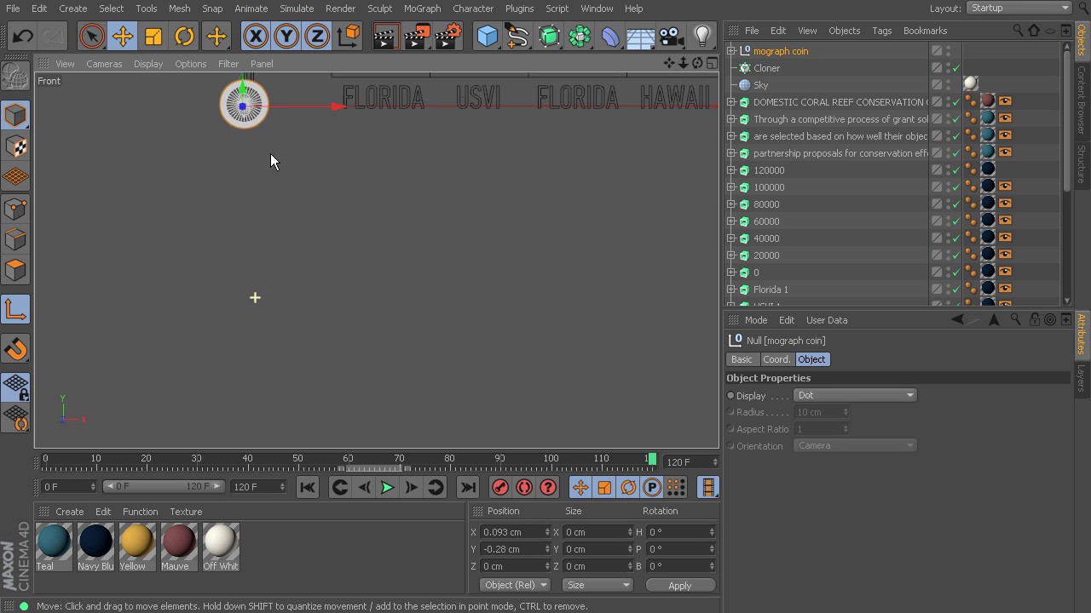
pyautogui.scroll(3, 284, 143)
pyautogui.moveTo(253, 146); pyautogui.dragTo(252, 144)
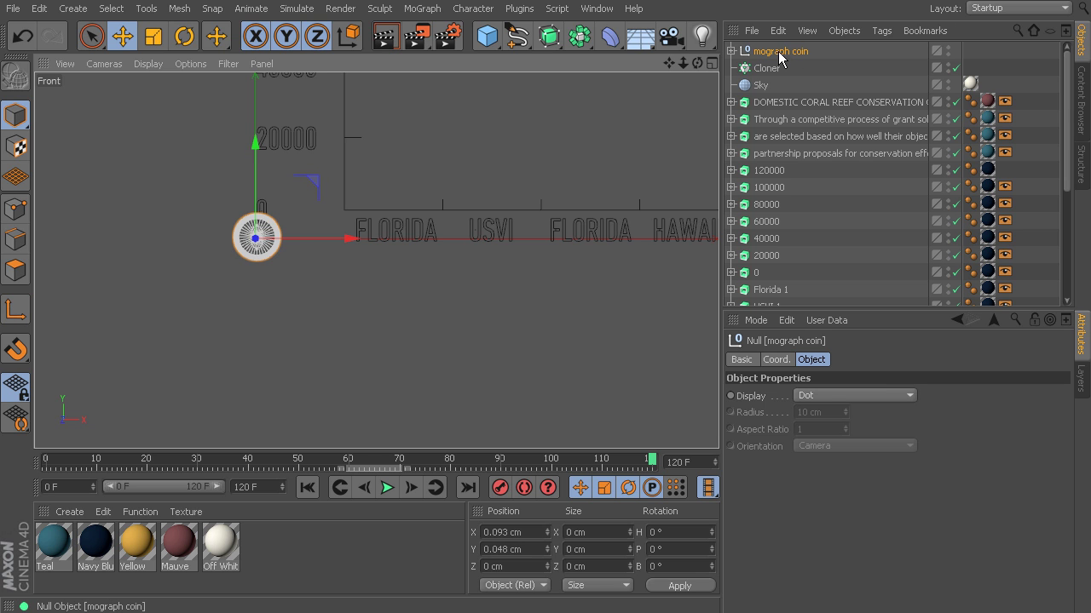
# Step: Re-parent the mograph coin under the Cloner and move it to X 79.408 cm, Y about 30 cm
pyautogui.moveTo(780, 57); pyautogui.dragTo(786, 73)
pyautogui.scroll(-3, 402, 193)
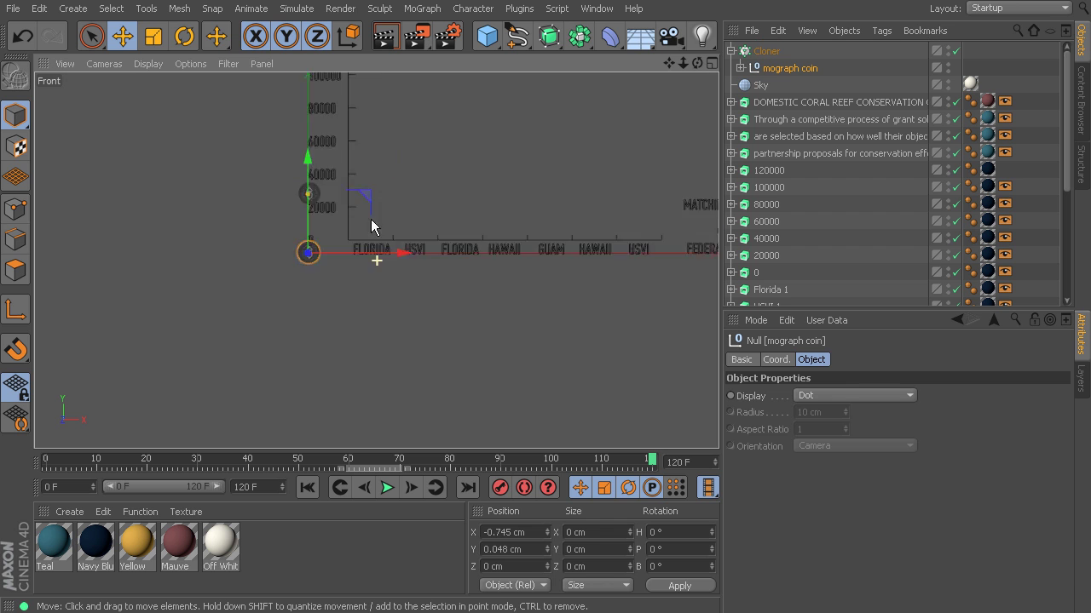
pyautogui.keyDown('alt'); pyautogui.moveTo(371, 225); pyautogui.dragTo(303, 319, button='middle'); pyautogui.keyUp('alt')
pyautogui.moveTo(257, 370); pyautogui.dragTo(349, 371)
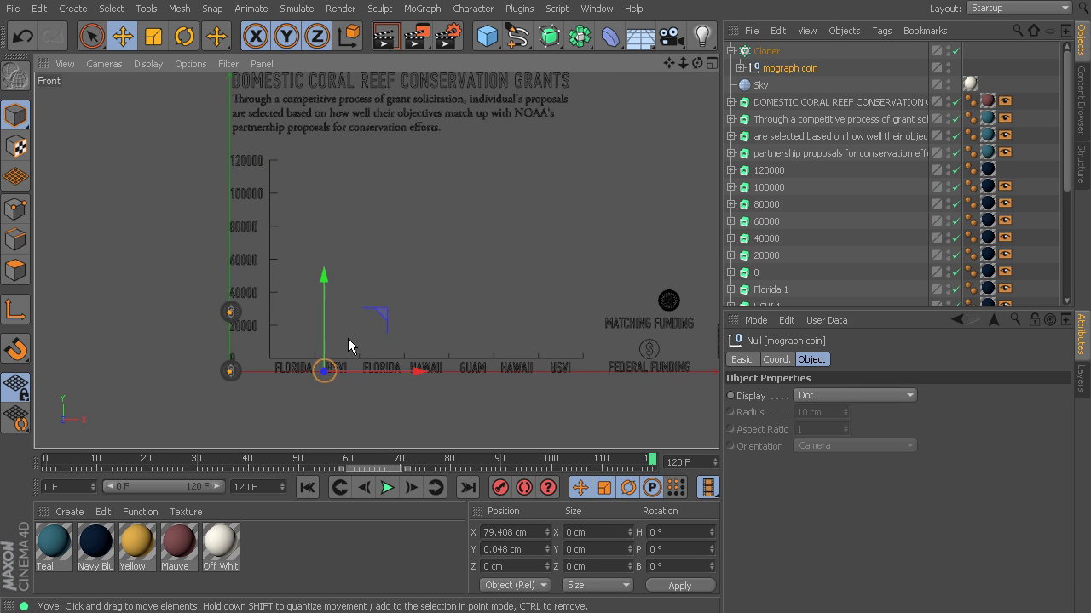
pyautogui.moveTo(381, 314); pyautogui.dragTo(383, 280)
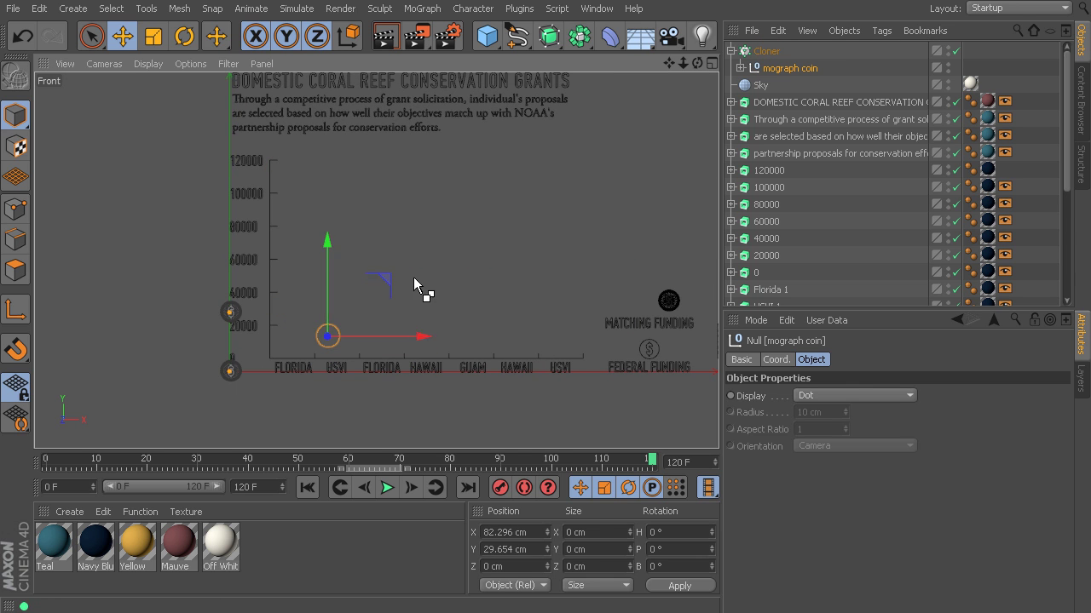
# Step: Move the Cloner onto the first Florida column at X 48.333 cm, Y 20.613 cm
pyautogui.click(769, 52)
pyautogui.moveTo(293, 317); pyautogui.dragTo(345, 296)
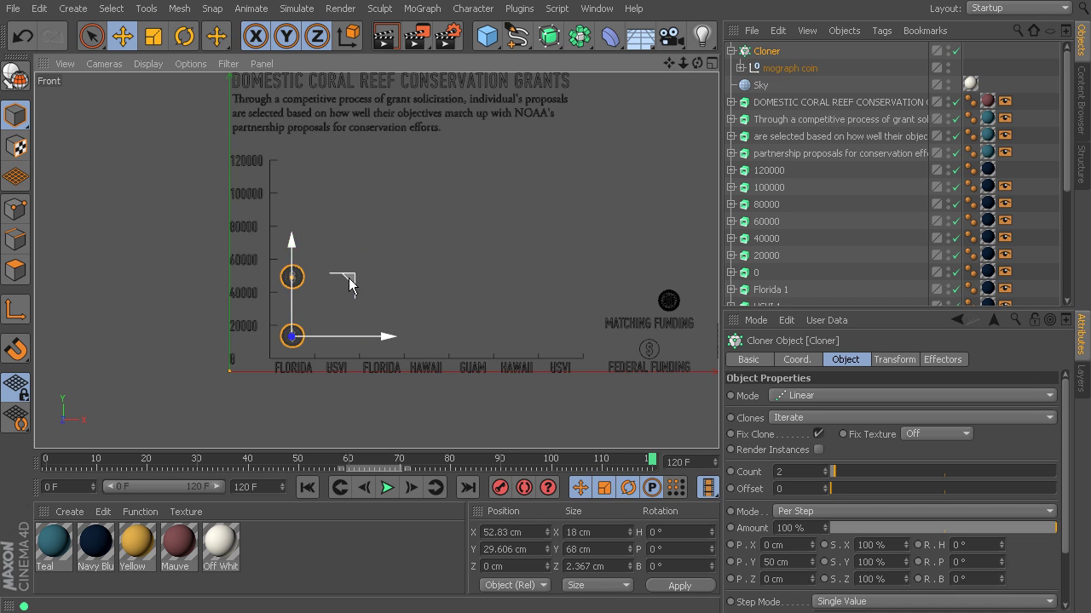
pyautogui.scroll(6, 329, 336)
pyautogui.moveTo(298, 289); pyautogui.dragTo(286, 313)
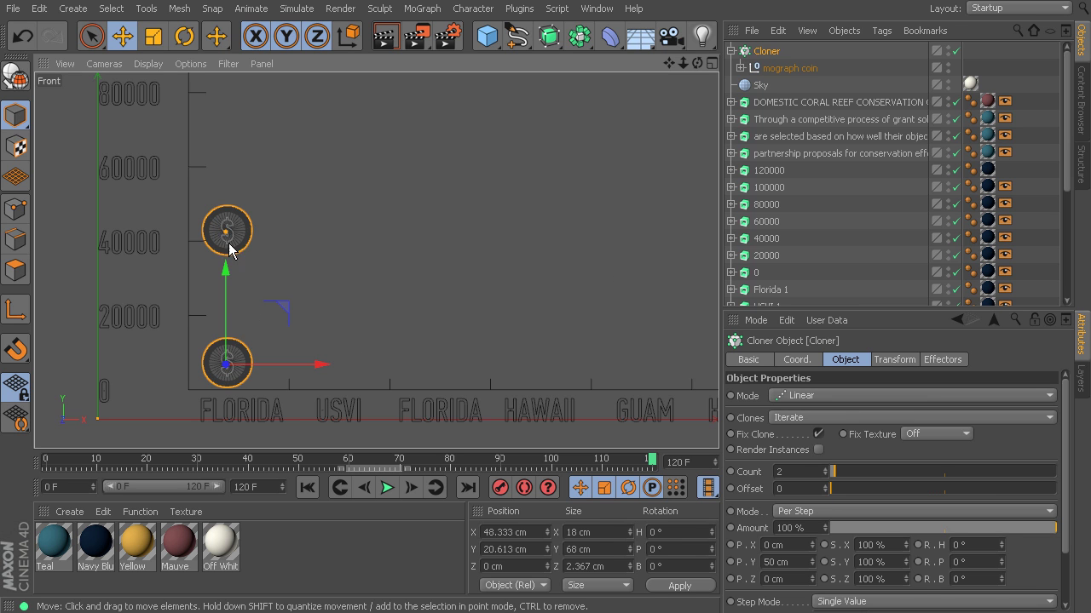
# Step: Scale the mograph coin down to about 78.5 %, then reselect the Cloner
pyautogui.click(779, 70)
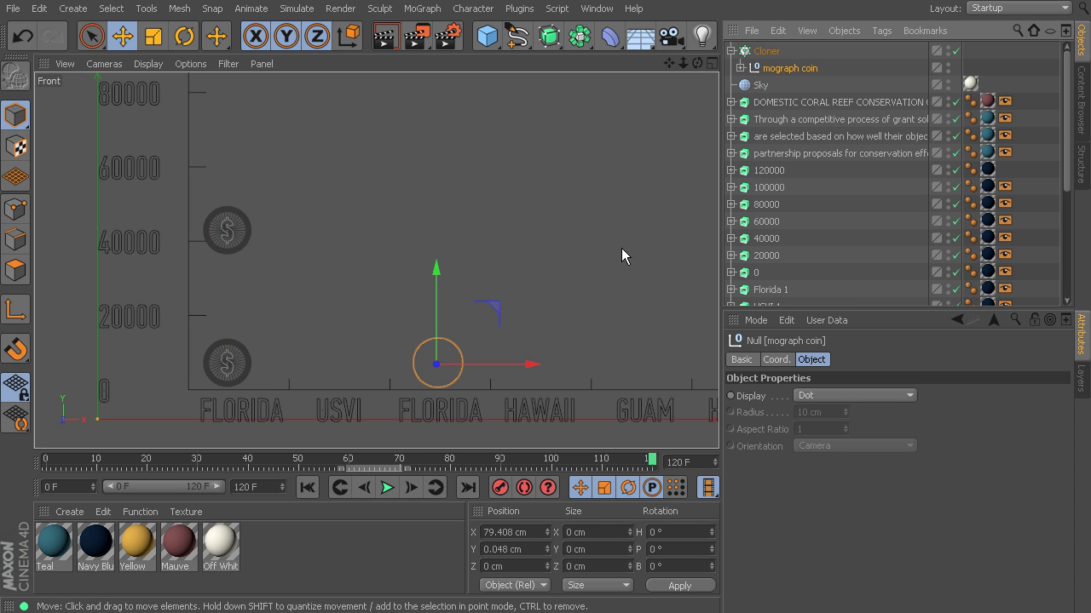
pyautogui.click(153, 36)
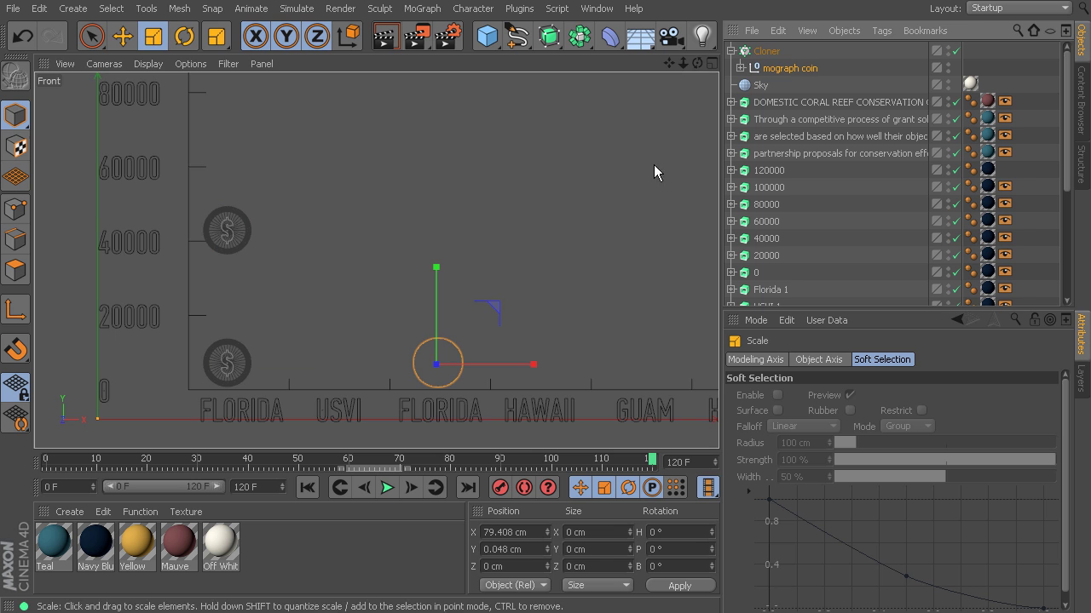
pyautogui.moveTo(633, 183); pyautogui.dragTo(545, 272)
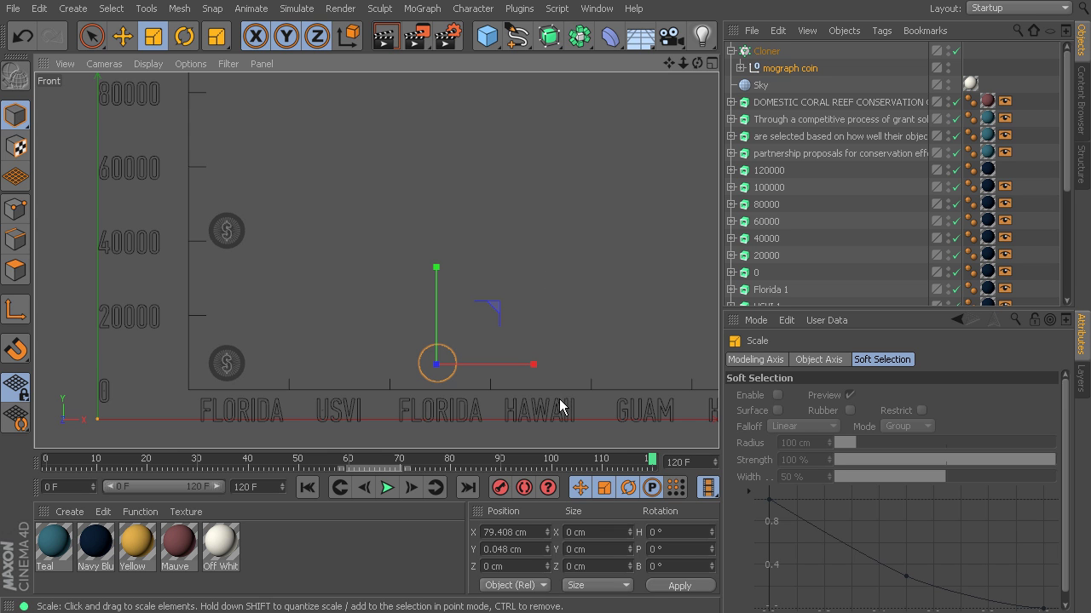
pyautogui.click(762, 68)
pyautogui.click(766, 52)
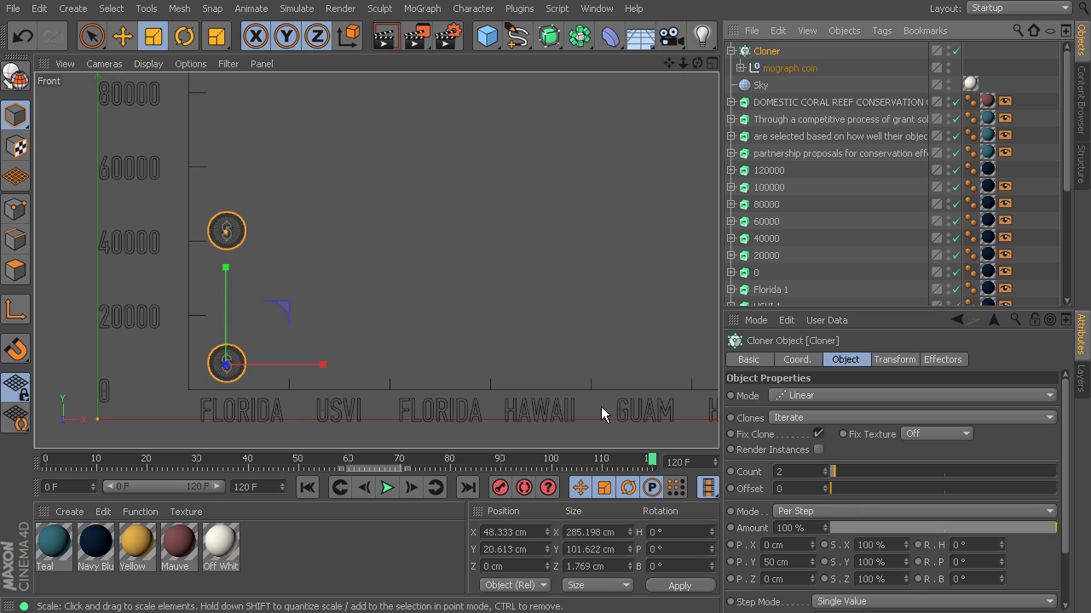
# Step: Reduce the Cloner's coin spacing to 15 cm in Y
pyautogui.click(122, 36)
pyautogui.click(772, 53)
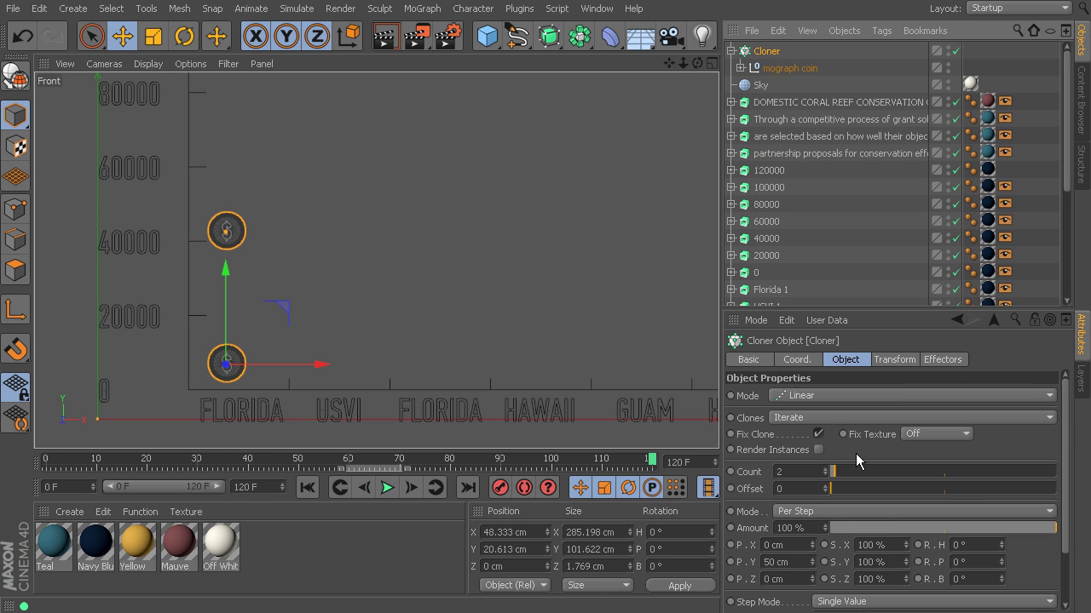
pyautogui.scroll(-3, 855, 453)
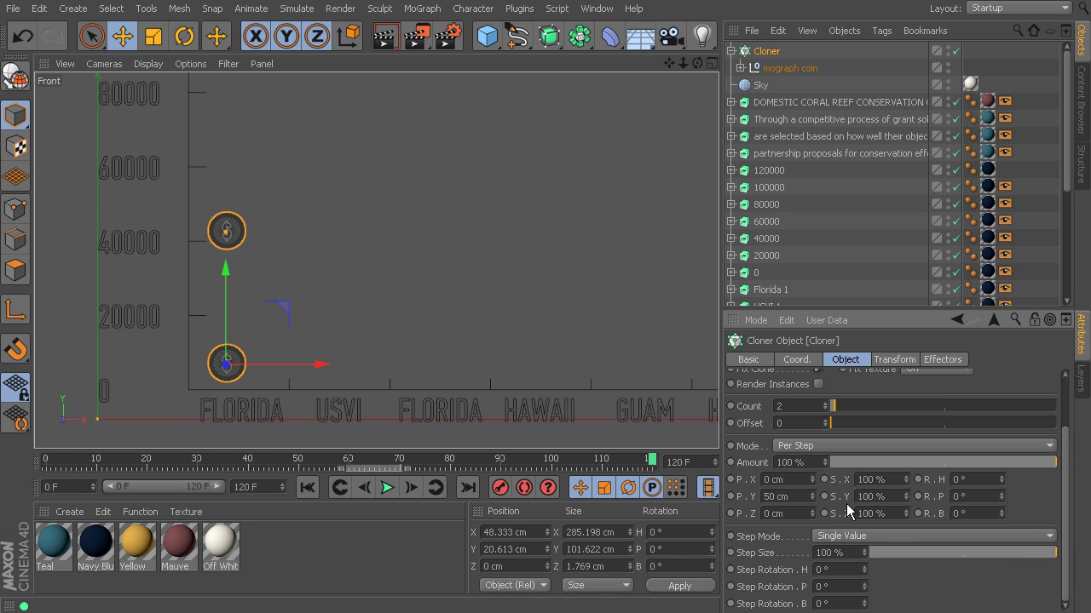
pyautogui.moveTo(812, 501); pyautogui.dragTo(812, 530)
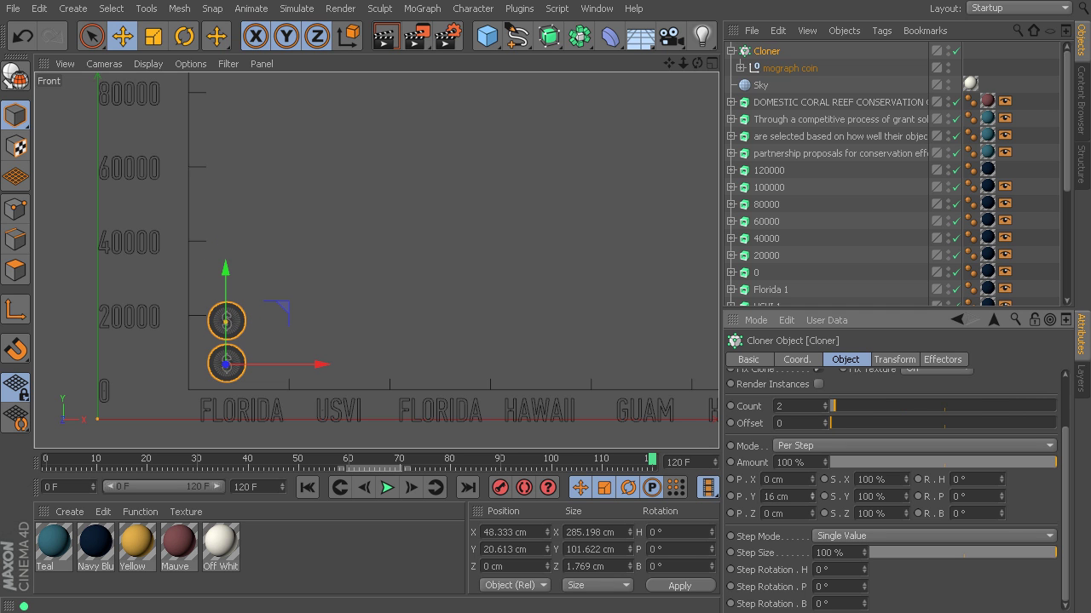
pyautogui.click(812, 500)
pyautogui.scroll(1, 334, 367)
pyautogui.scroll(2, 316, 352)
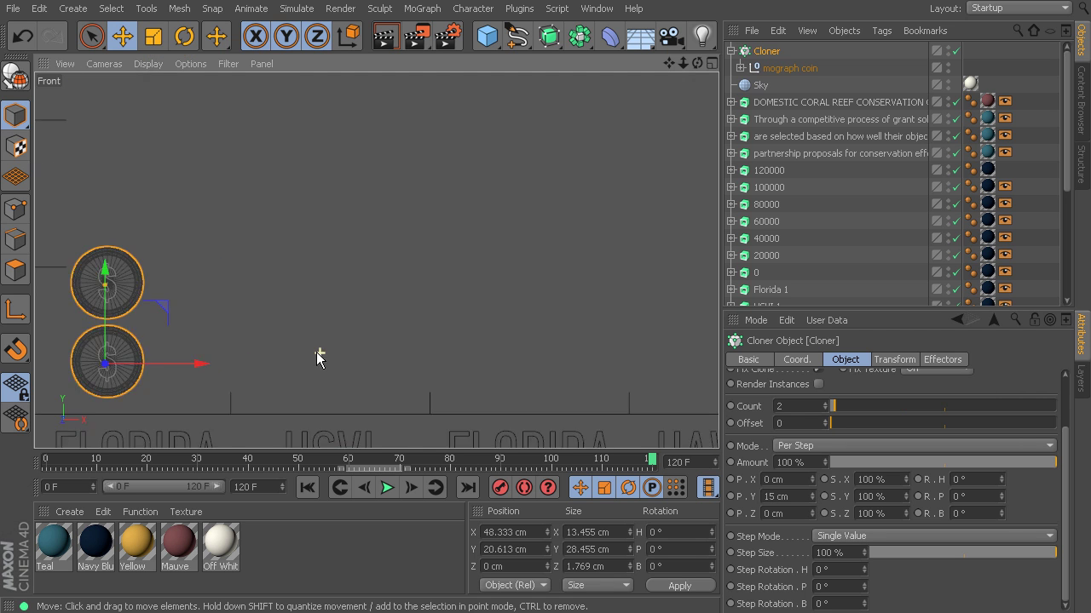
# Step: Place the coin stack on Florida at X 49.071 cm, Y 19.454 cm
pyautogui.moveTo(139, 301); pyautogui.dragTo(317, 282, button='middle')
pyautogui.moveTo(273, 262); pyautogui.dragTo(273, 262)
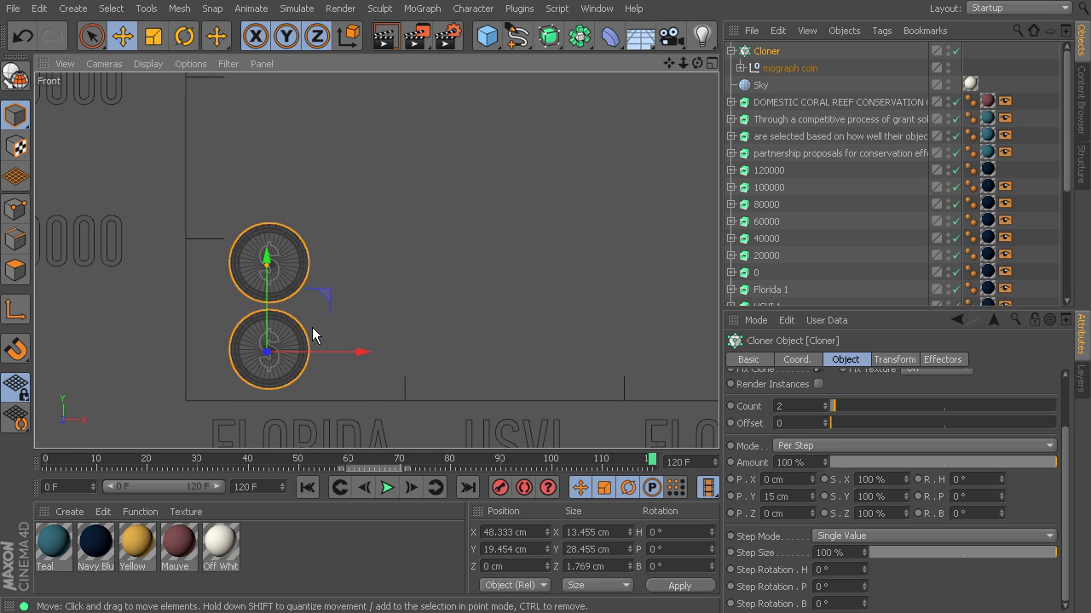
pyautogui.moveTo(358, 352); pyautogui.dragTo(364, 351)
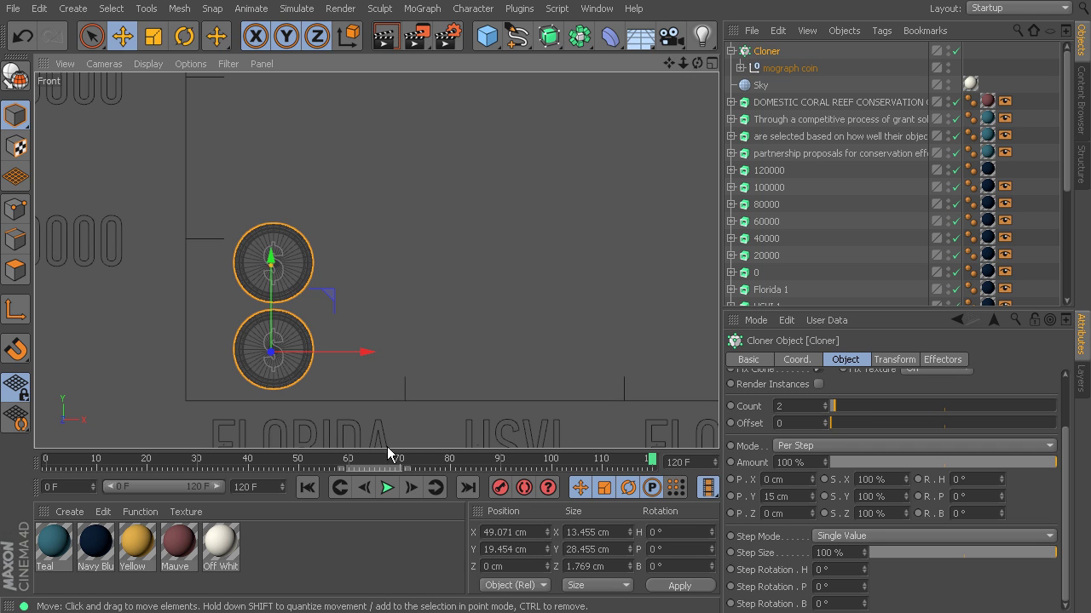
# Step: Scrub the timeline to the end and frame the full coin bar chart
pyautogui.moveTo(390, 458); pyautogui.dragTo(47, 460)
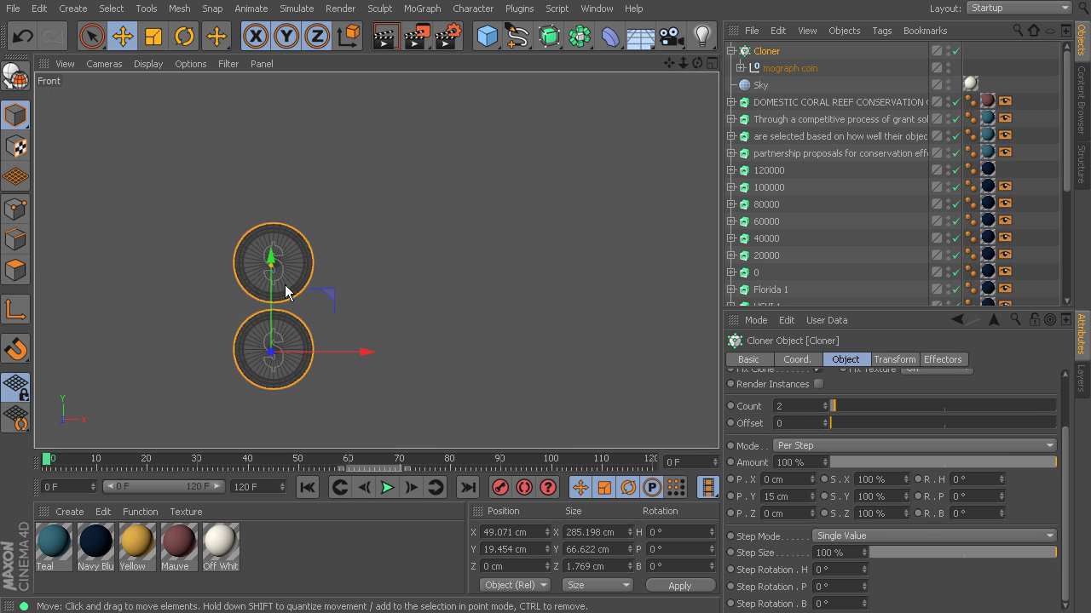
pyautogui.scroll(-8, 286, 292)
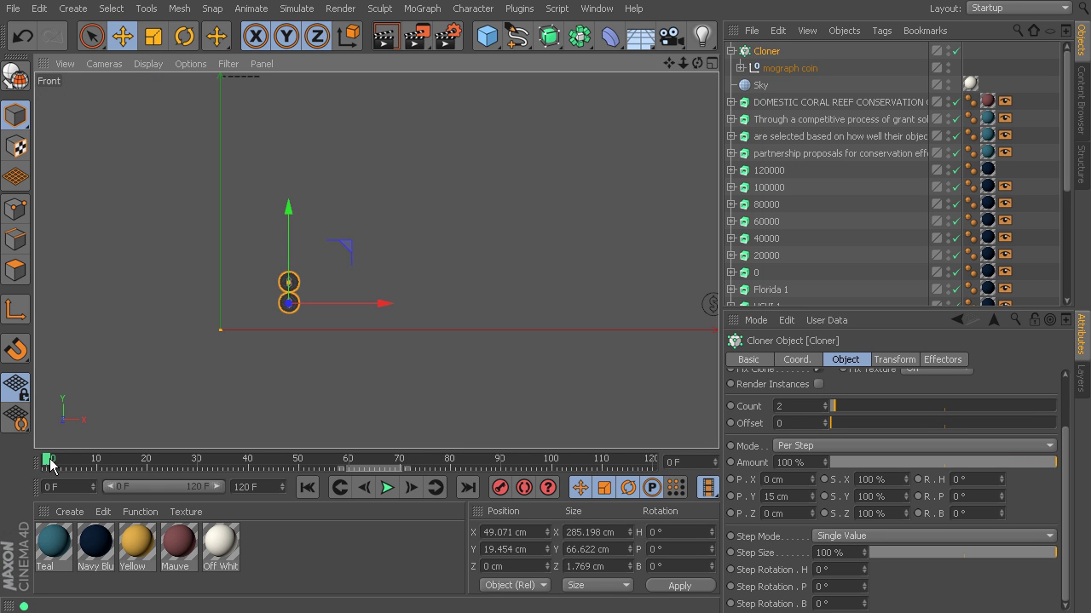
pyautogui.moveTo(50, 463); pyautogui.dragTo(653, 462)
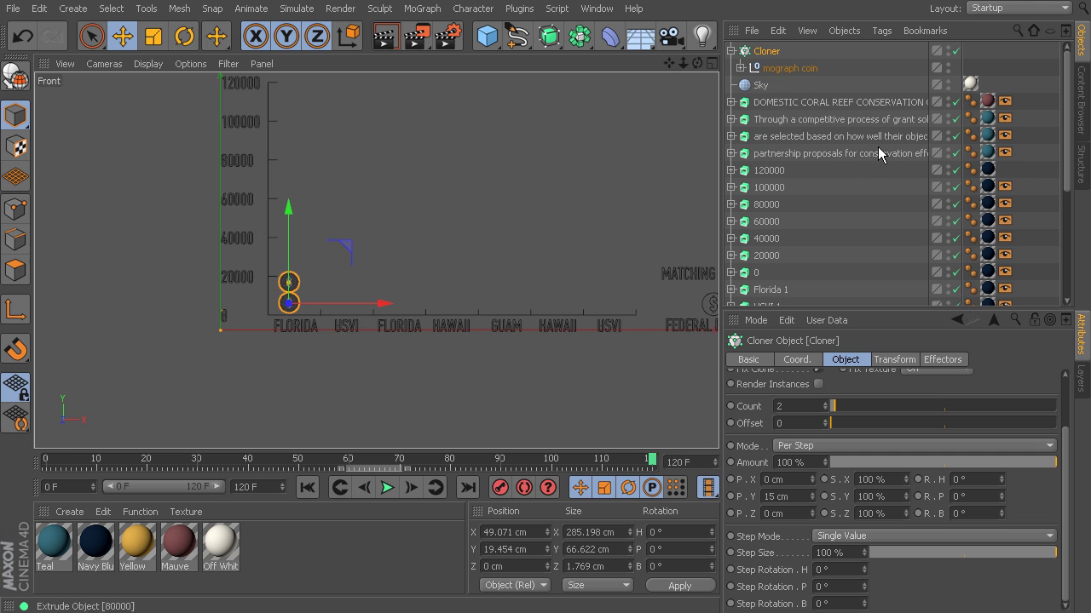
pyautogui.scroll(4, 267, 284)
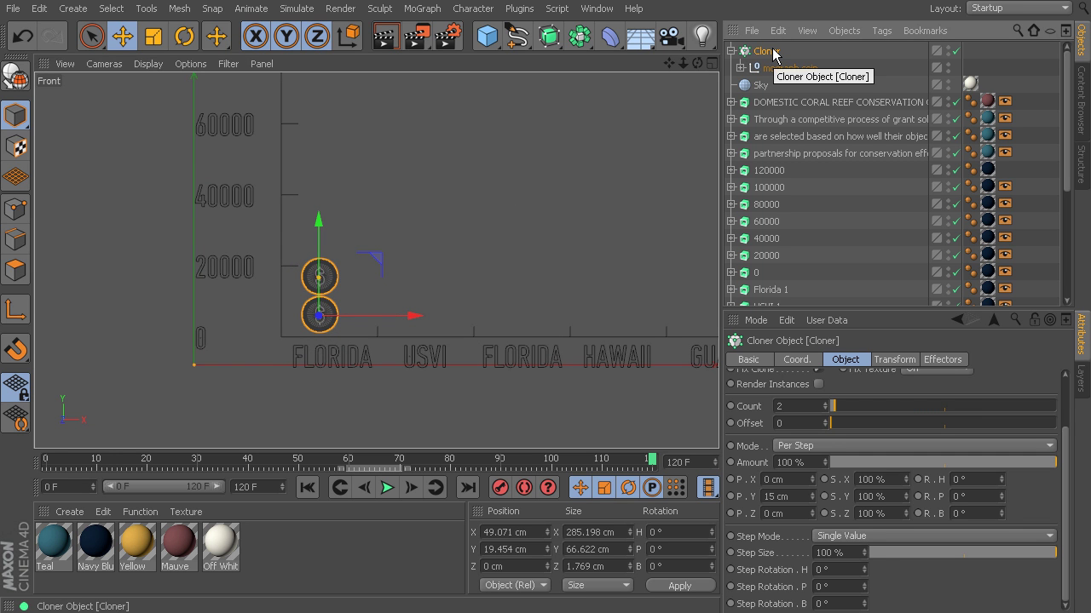
pyautogui.scroll(-4, 640, 212)
pyautogui.keyDown('alt'); pyautogui.moveTo(667, 227); pyautogui.dragTo(392, 283, button='middle'); pyautogui.keyUp('alt')
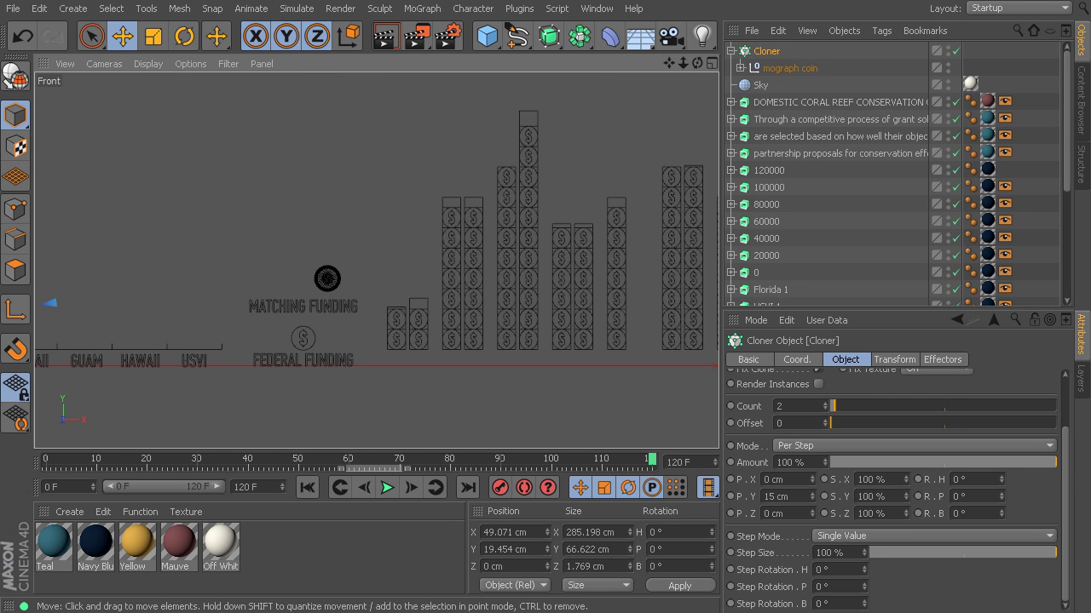
# Step: Compare with the finished coin chart in Illustrator, collapsing the Align panel, then minimize Illustrator
pyautogui.hotkey('alt', 'Tab')
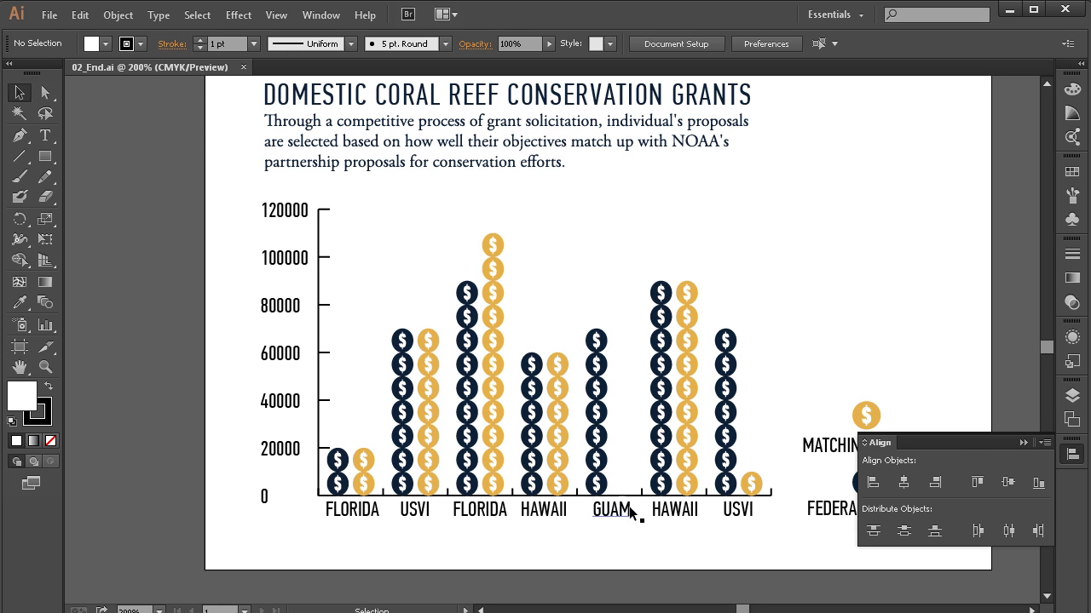
pyautogui.press('alt')
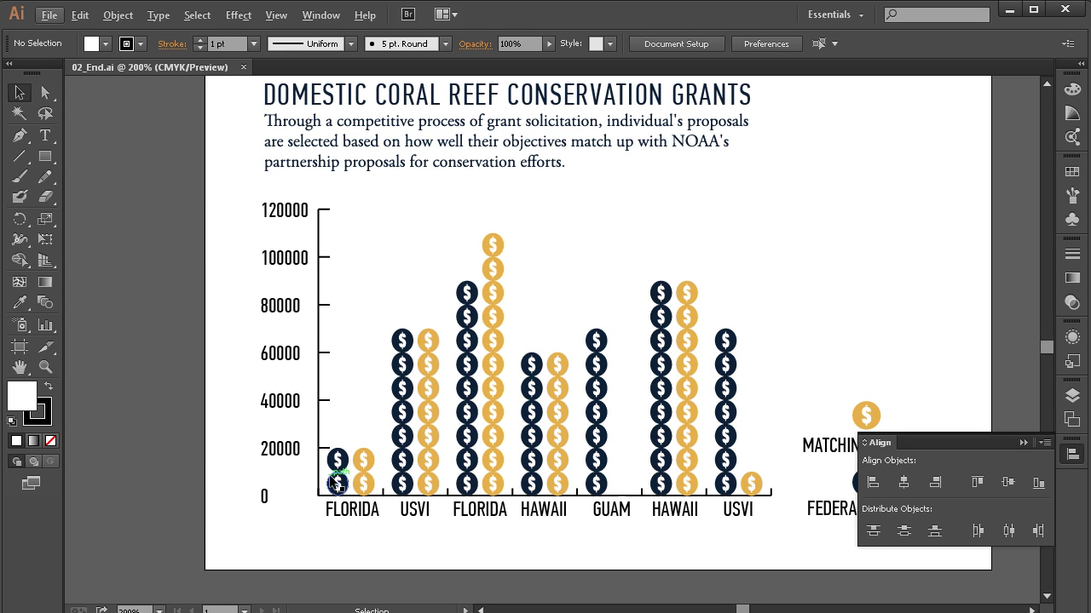
pyautogui.click(1023, 443)
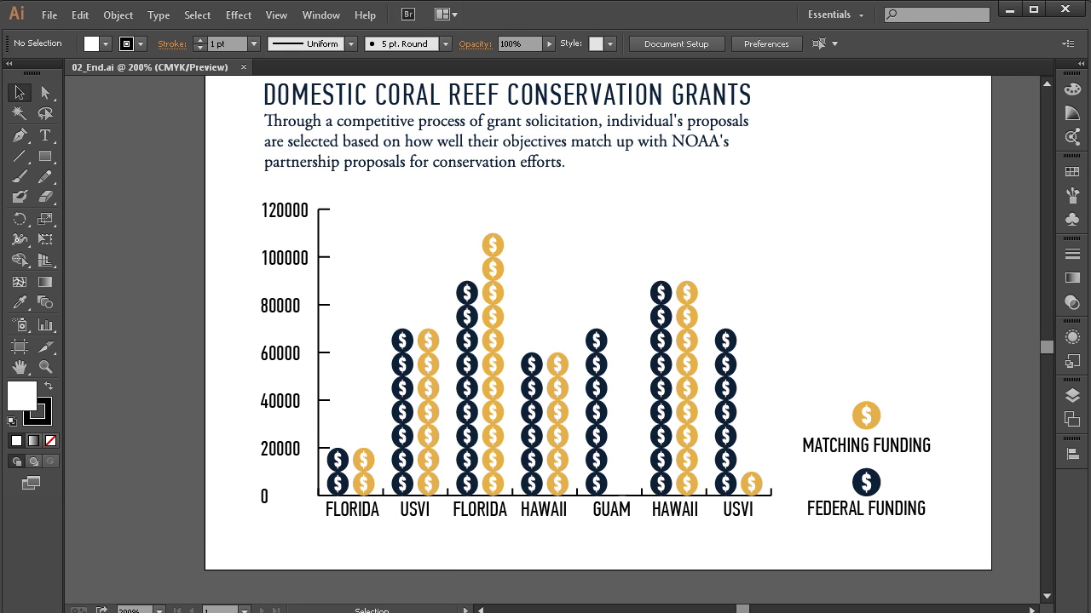
pyautogui.click(1010, 10)
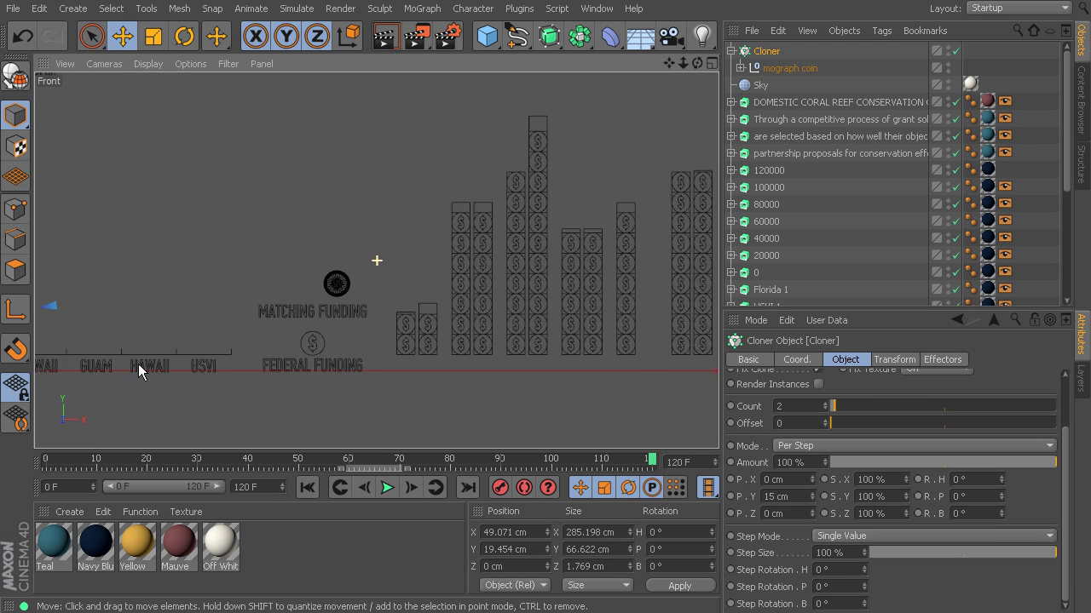
# Step: Frame the chart and its axis labels in the Front view, then move the playhead to frame 20
pyautogui.keyDown('alt'); pyautogui.moveTo(138, 364); pyautogui.dragTo(539, 345, button='middle'); pyautogui.keyUp('alt')
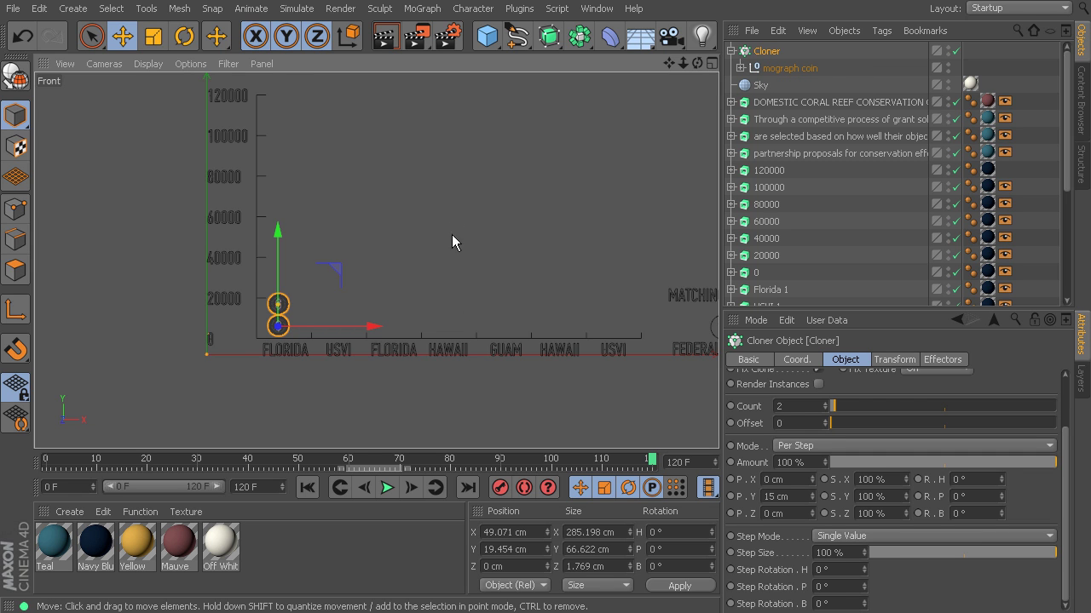
pyautogui.keyDown('alt'); pyautogui.moveTo(451, 234); pyautogui.dragTo(364, 273, button='middle'); pyautogui.keyUp('alt')
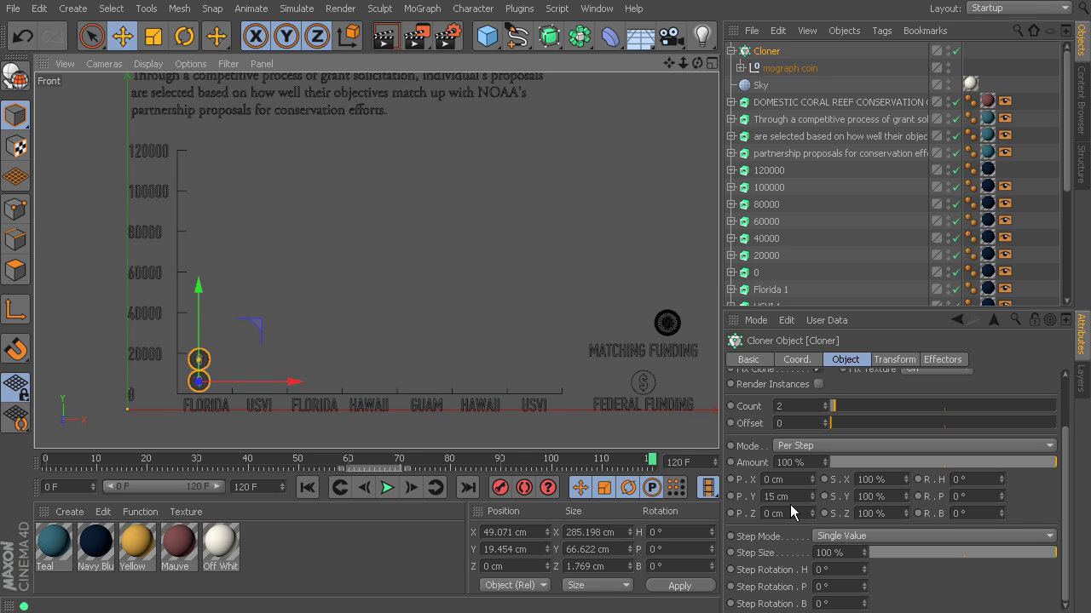
pyautogui.scroll(-5, 332, 265)
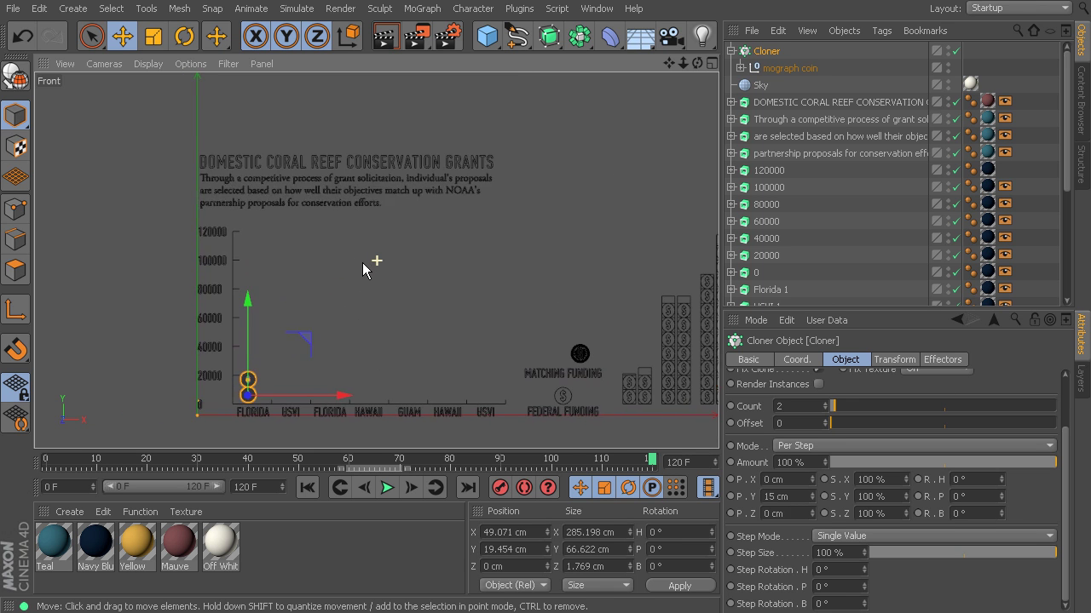
pyautogui.keyDown('alt'); pyautogui.moveTo(376, 317); pyautogui.dragTo(376, 303, button='middle'); pyautogui.keyUp('alt')
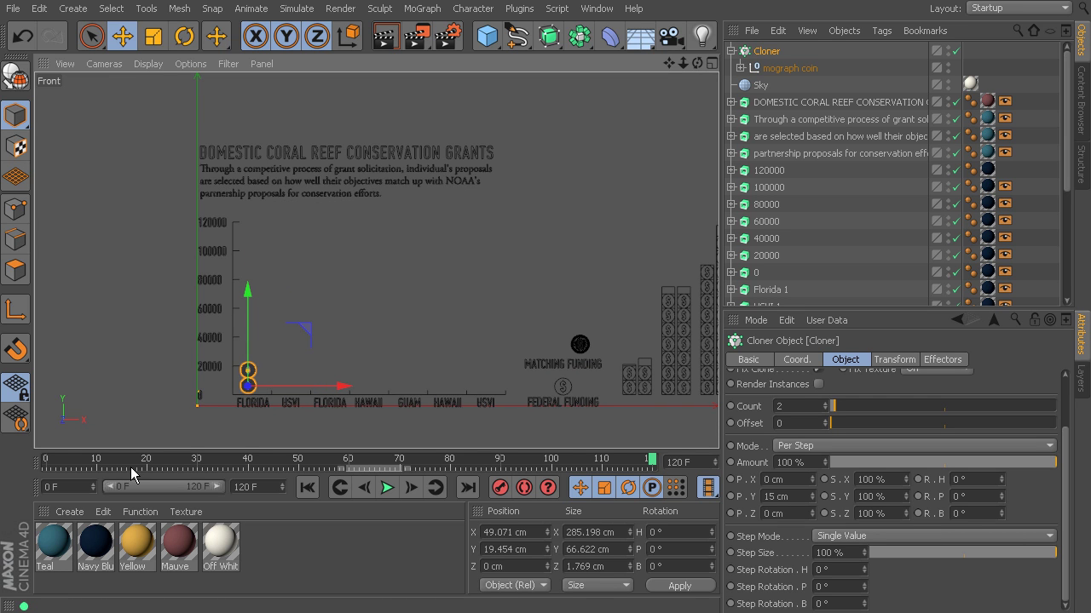
pyautogui.moveTo(130, 467)
pyautogui.mouseDown()
pyautogui.moveTo(124, 456)
pyautogui.moveTo(23, 476)
pyautogui.moveTo(160, 476)
pyautogui.moveTo(148, 476)
pyautogui.mouseUp()
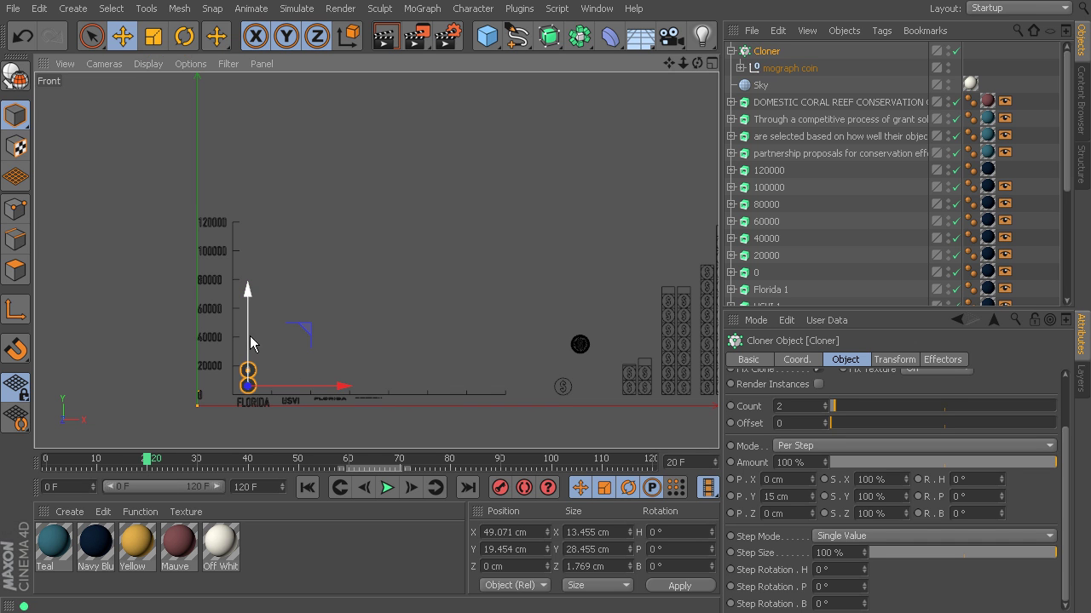
# Step: Raise the Cloner to Y 308.839 cm and keyframe its Y position at frame 20
pyautogui.moveTo(249, 334); pyautogui.dragTo(249, 36)
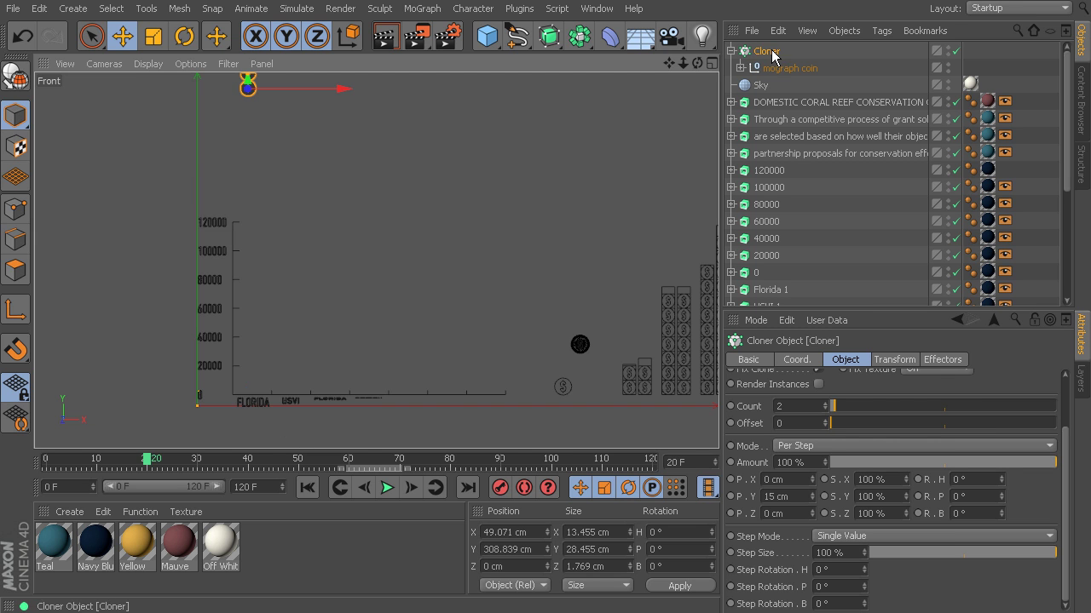
pyautogui.click(801, 359)
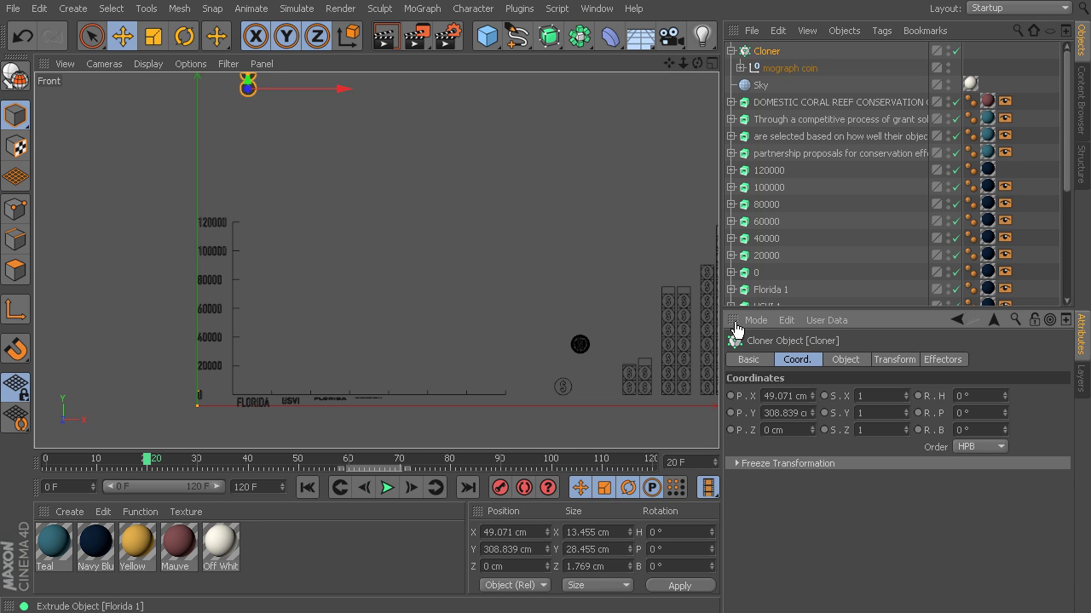
pyautogui.click(731, 413)
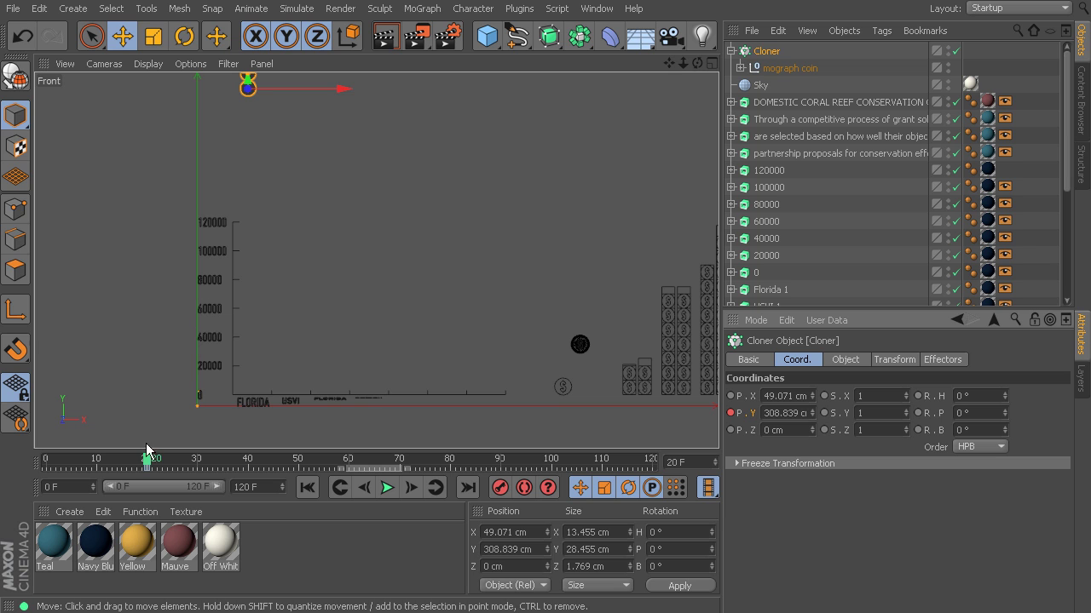
# Step: At frame 33, lower the Cloner to Y 19.583 cm onto the baseline and keyframe its Y position
pyautogui.moveTo(148, 463); pyautogui.dragTo(212, 474)
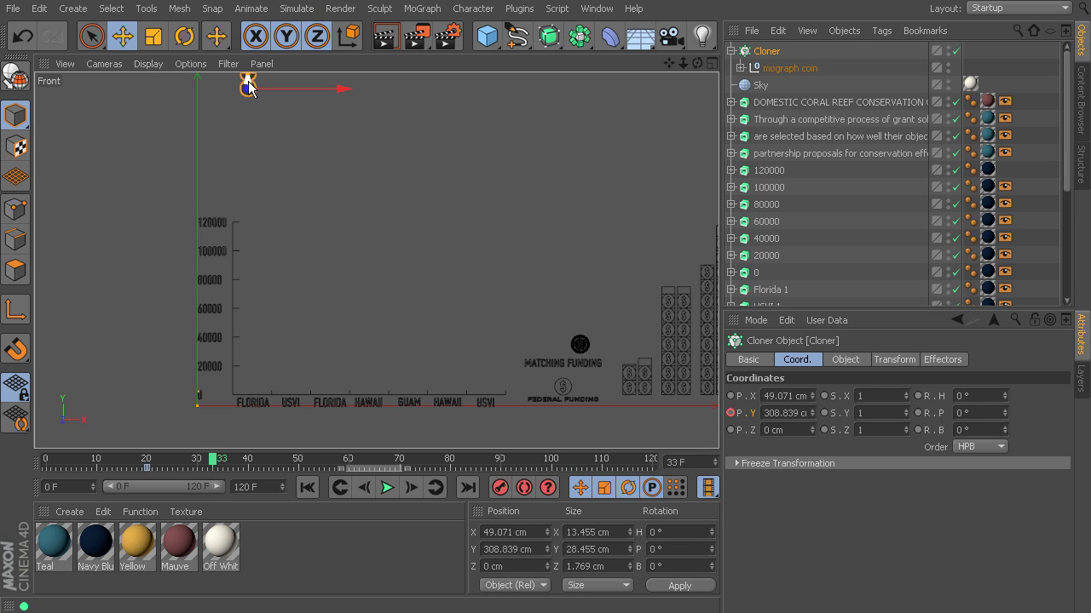
pyautogui.moveTo(248, 86); pyautogui.dragTo(274, 368)
pyautogui.scroll(5, 274, 361)
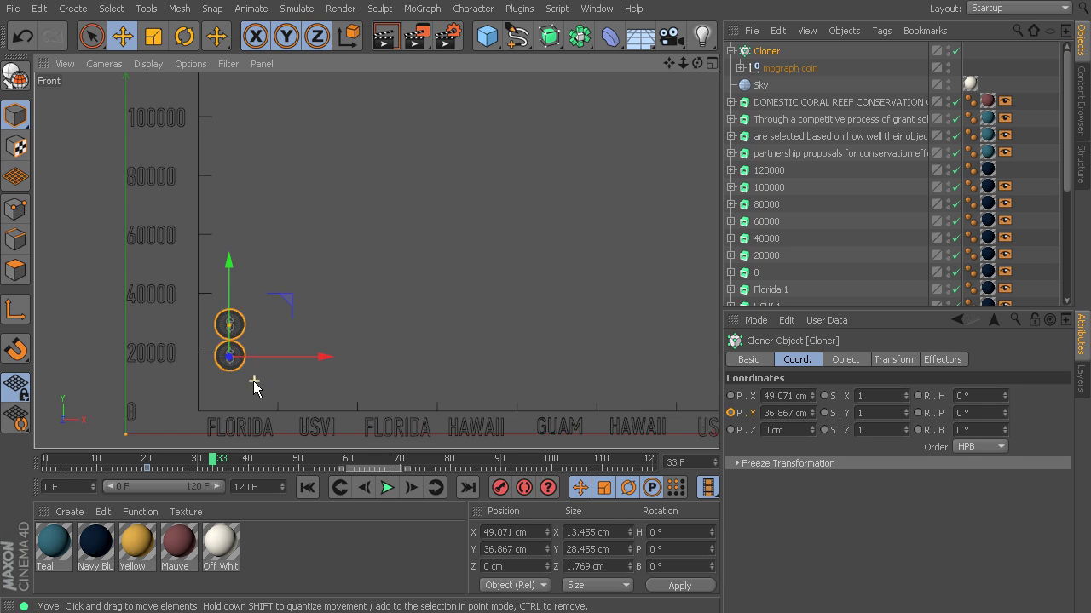
pyautogui.moveTo(210, 252); pyautogui.dragTo(209, 315)
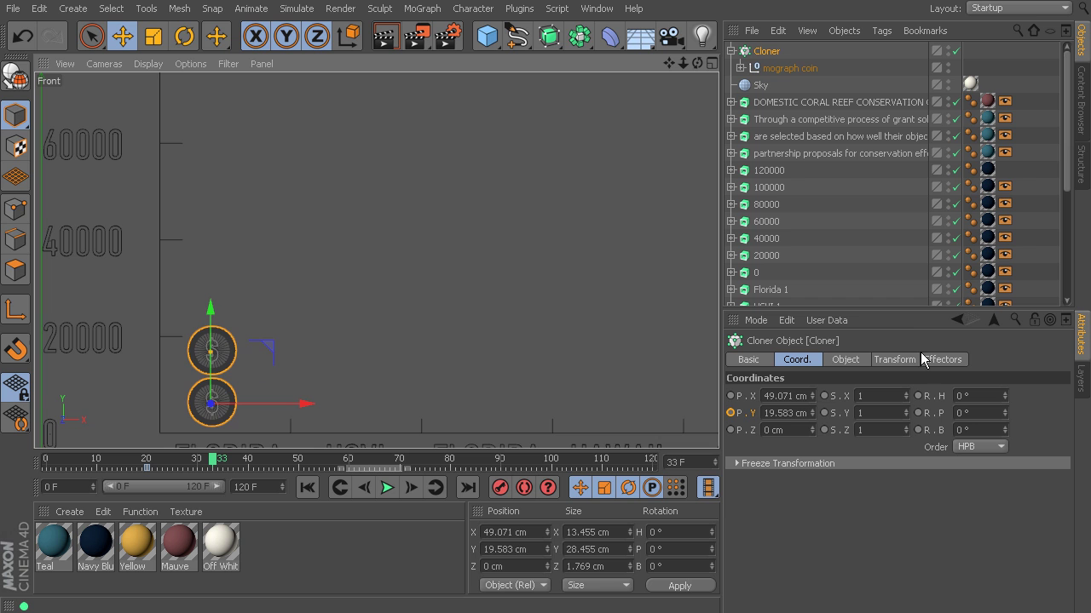
pyautogui.click(730, 412)
# Step: Reframe the whole chart and scrub back to preview the coins falling
pyautogui.scroll(-5, 239, 211)
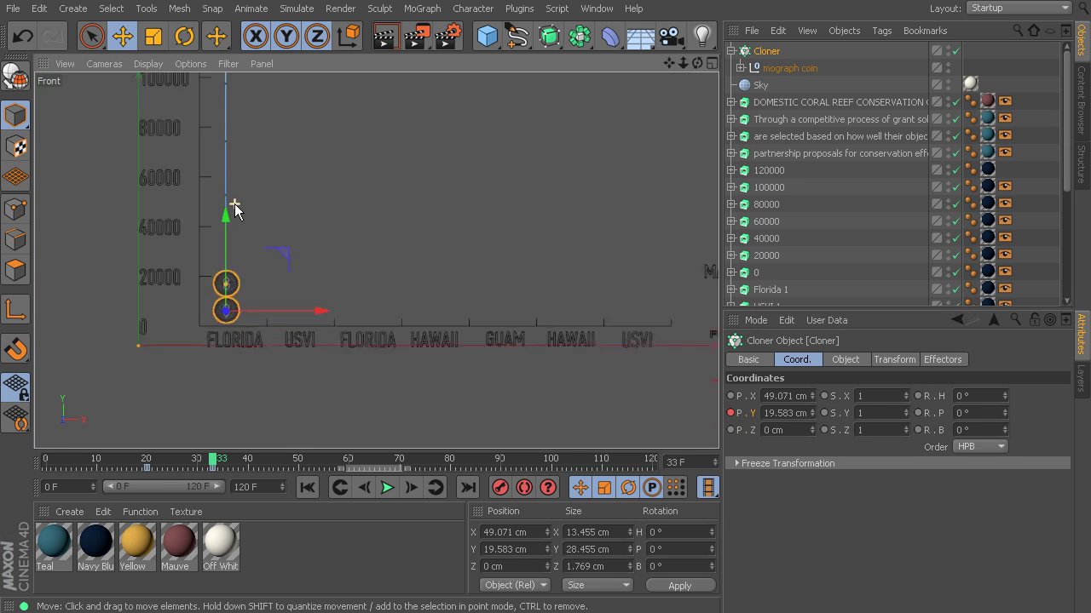
pyautogui.keyDown('alt'); pyautogui.moveTo(243, 213); pyautogui.dragTo(254, 298, button='middle'); pyautogui.keyUp('alt')
pyautogui.moveTo(195, 463); pyautogui.dragTo(202, 500)
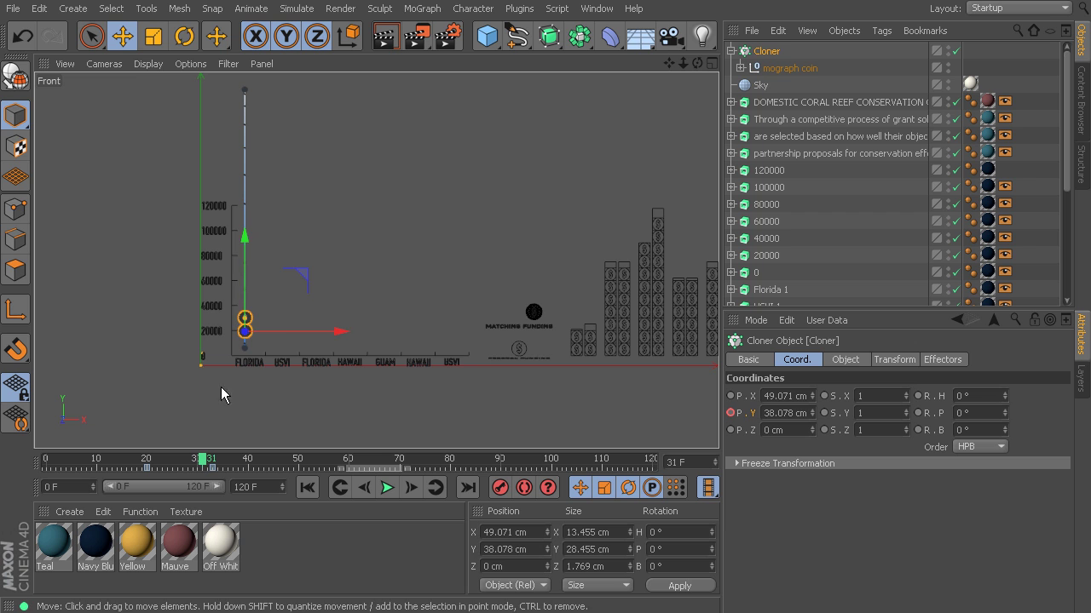
# Step: Move the Cloner's 19.583 cm landing keyframe from frame 34 to frame 40
pyautogui.moveTo(205, 465); pyautogui.dragTo(211, 467)
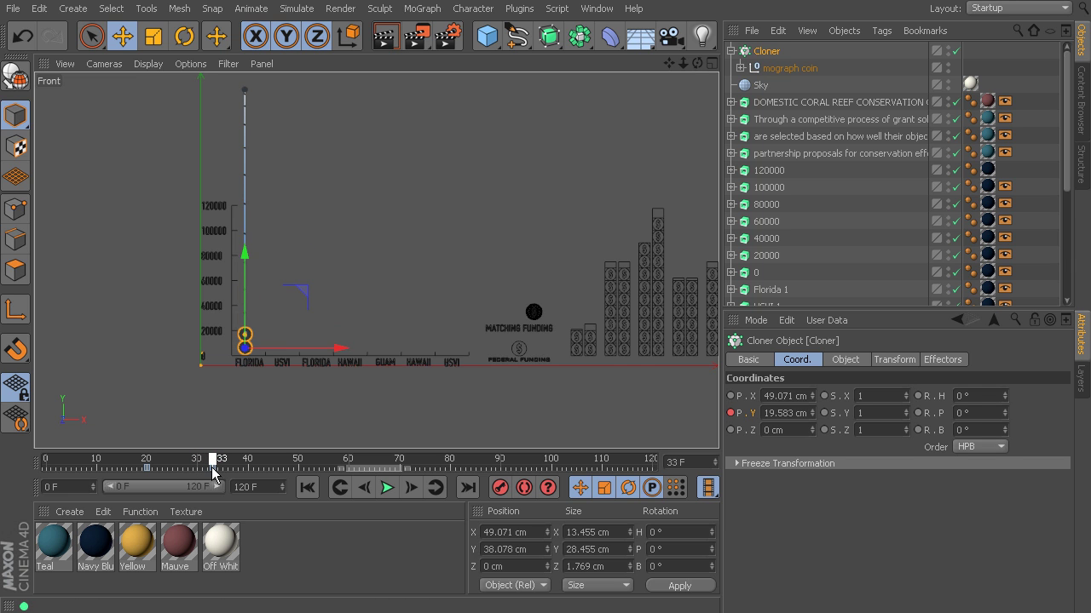
pyautogui.scroll(2, 228, 358)
pyautogui.scroll(2, 228, 357)
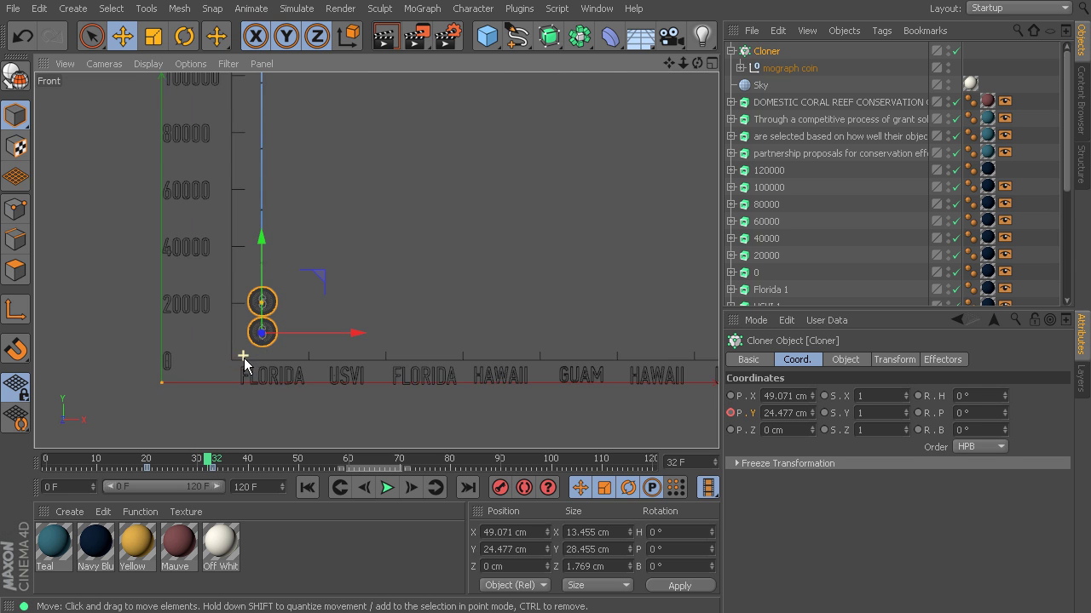
pyautogui.click(730, 414)
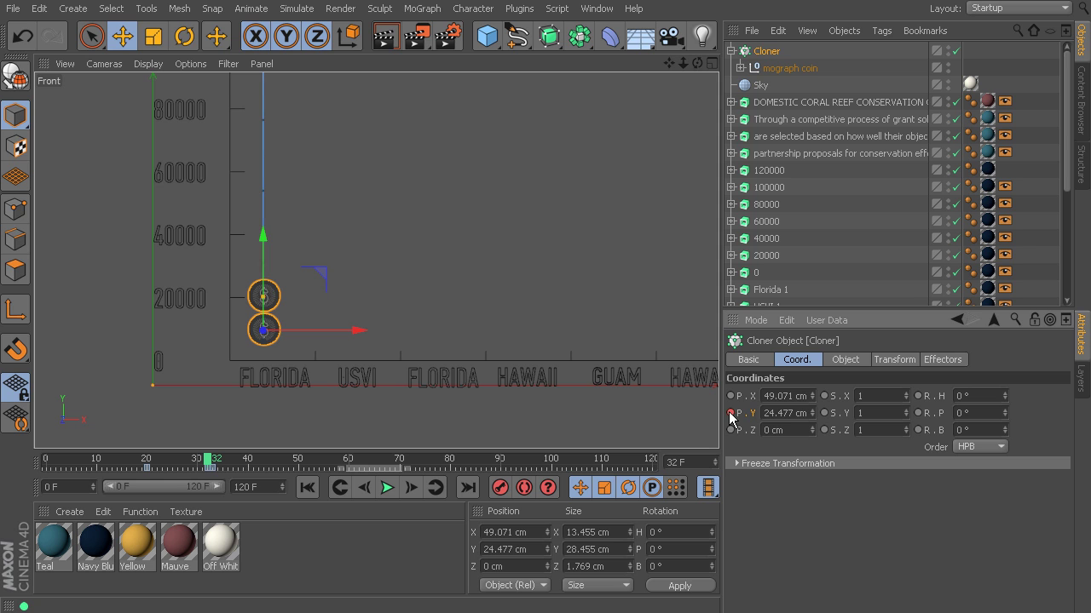
pyautogui.click(213, 469)
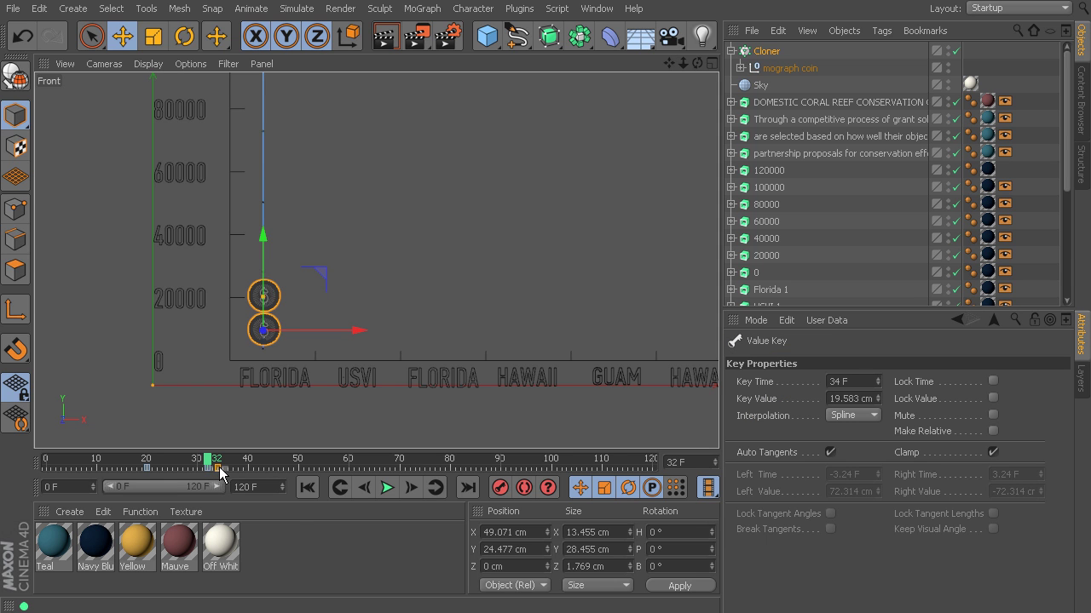
pyautogui.moveTo(220, 474); pyautogui.dragTo(240, 529)
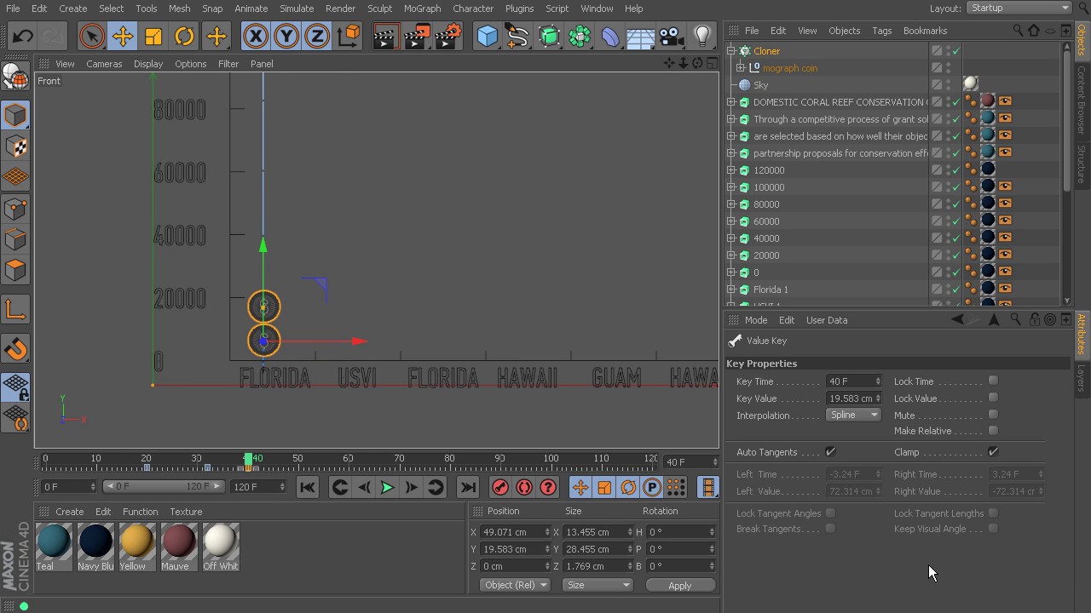
# Step: In the Cloner's F-curves, raise the frame-32 Y-position key to remove the dip
pyautogui.rightClick(767, 53)
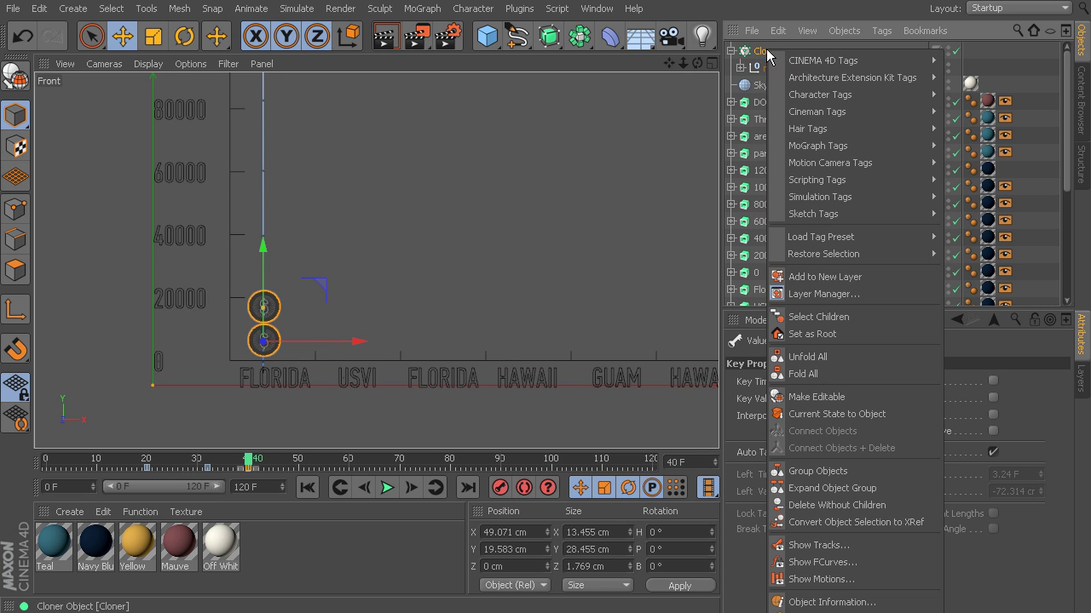
pyautogui.click(801, 563)
pyautogui.moveTo(682, 191); pyautogui.dragTo(569, 49)
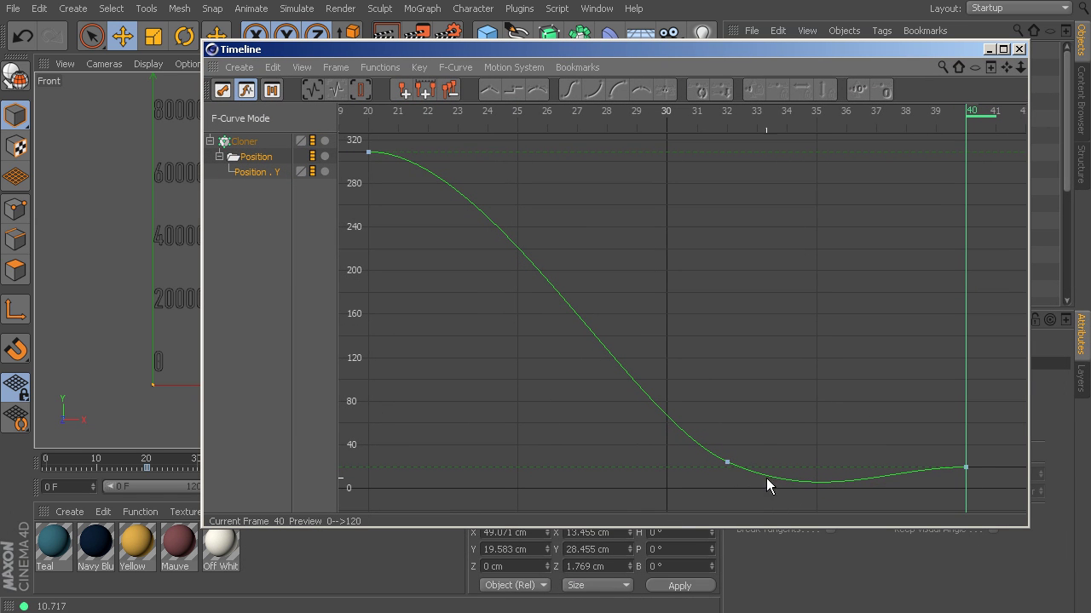
pyautogui.click(725, 465)
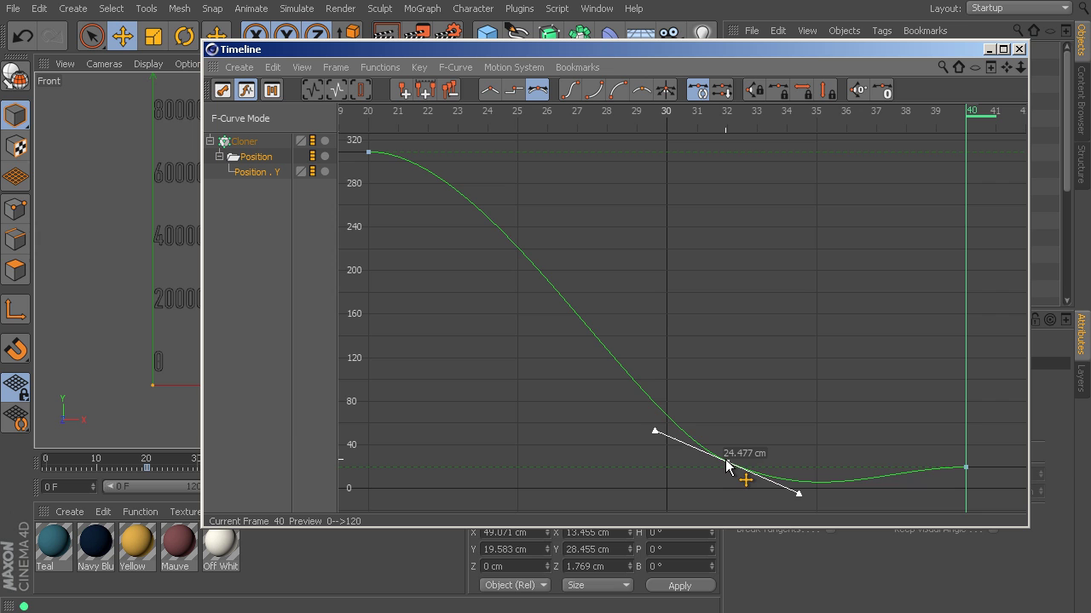
pyautogui.moveTo(726, 464); pyautogui.dragTo(720, 432)
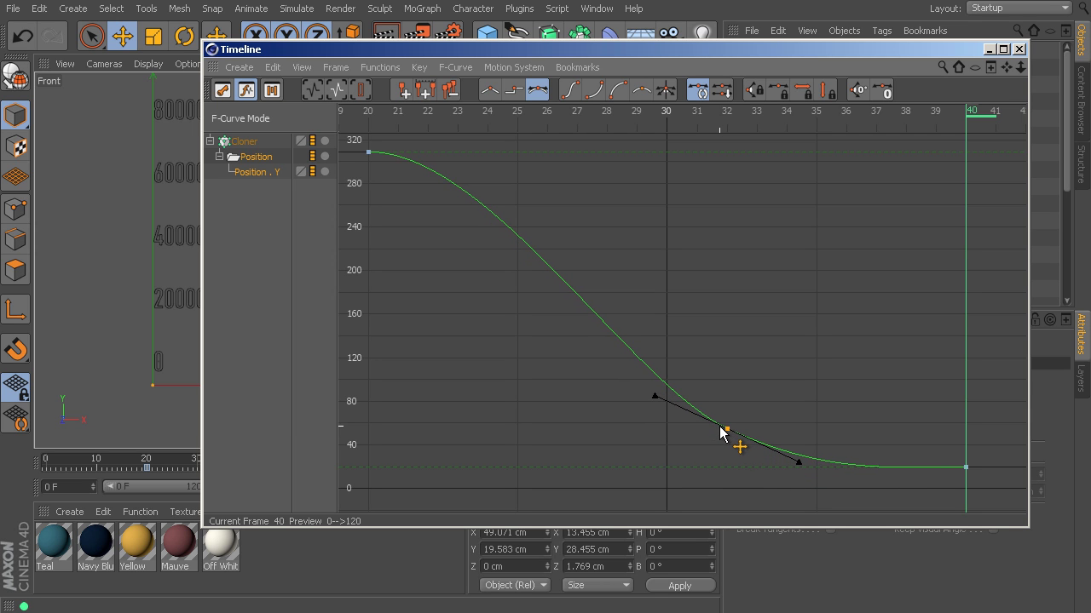
# Step: Lower the coins to Y 34.567 cm at frame 32 and close the curve editor
pyautogui.moveTo(653, 46); pyautogui.dragTo(988, 57)
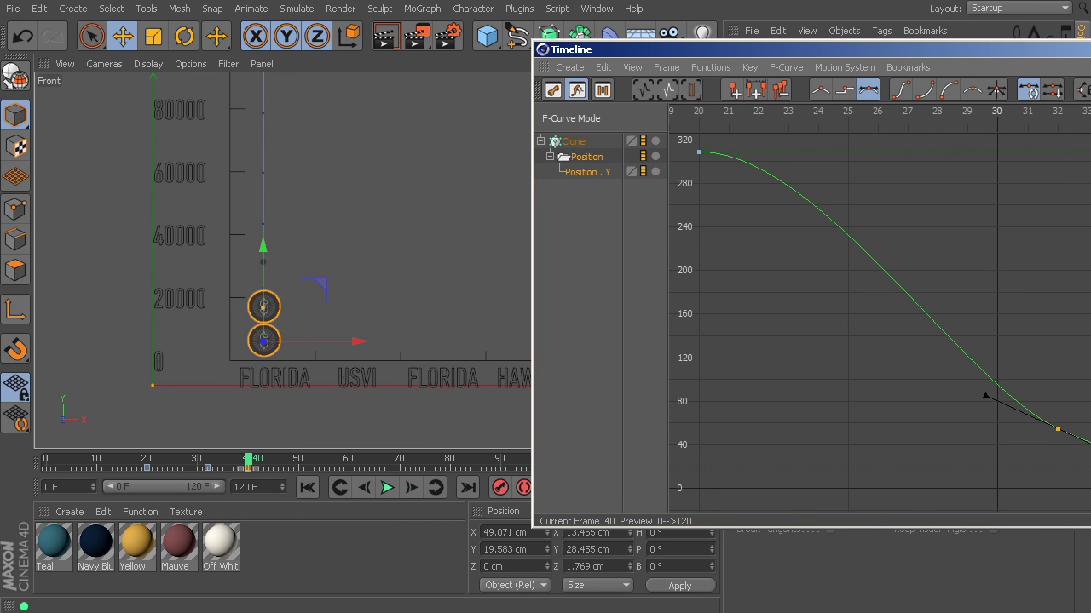
pyautogui.moveTo(1090, 115)
pyautogui.mouseDown()
pyautogui.moveTo(1090, 128)
pyautogui.moveTo(1057, 140)
pyautogui.moveTo(786, 164)
pyautogui.moveTo(1052, 311)
pyautogui.mouseUp()
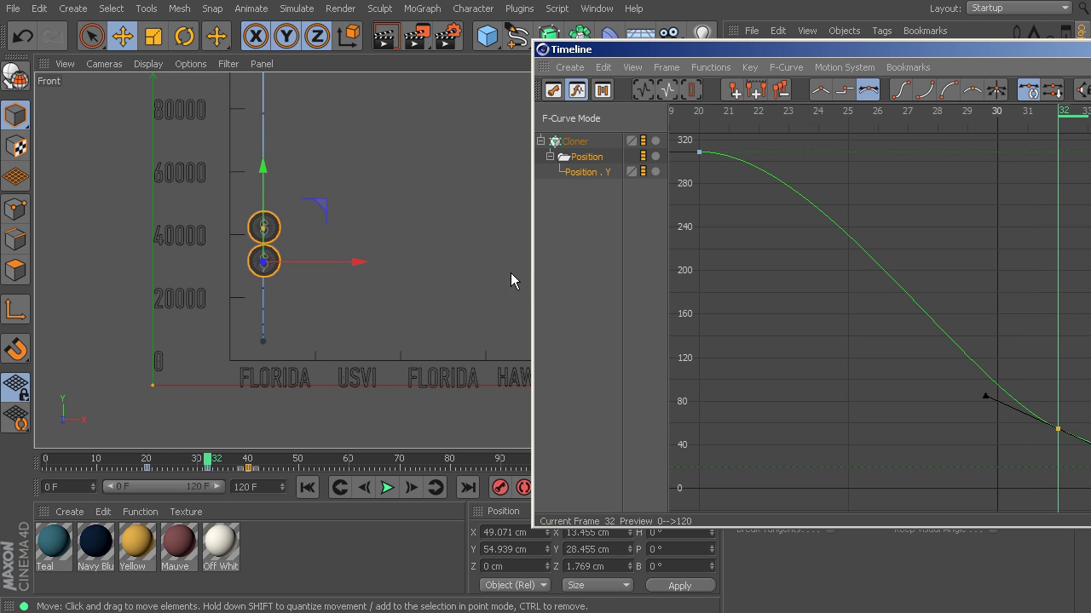
pyautogui.moveTo(268, 170); pyautogui.dragTo(260, 212)
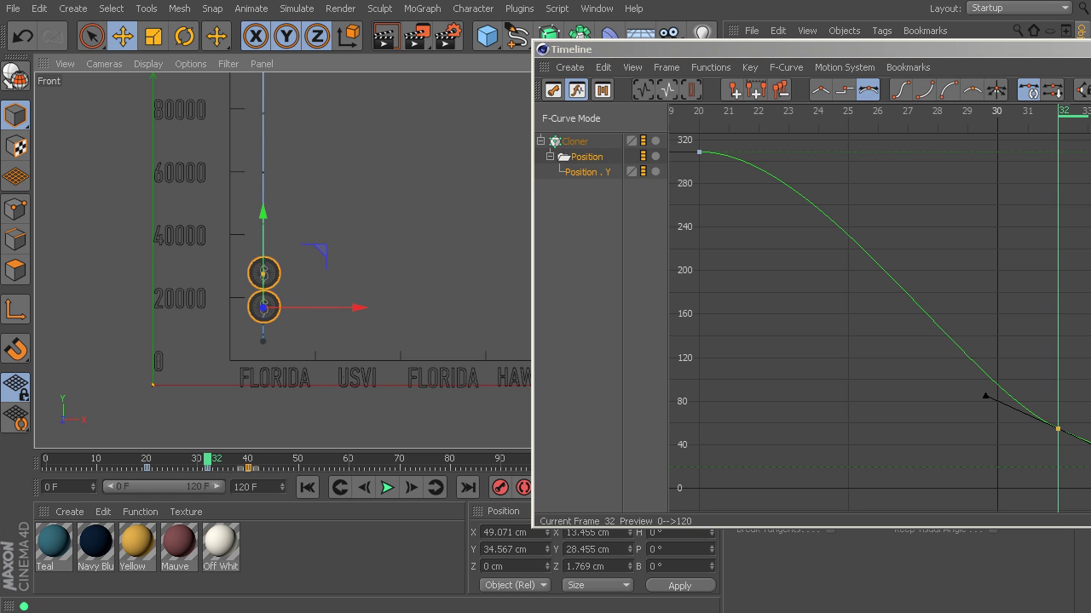
pyautogui.hotkey('shift', 'F3')
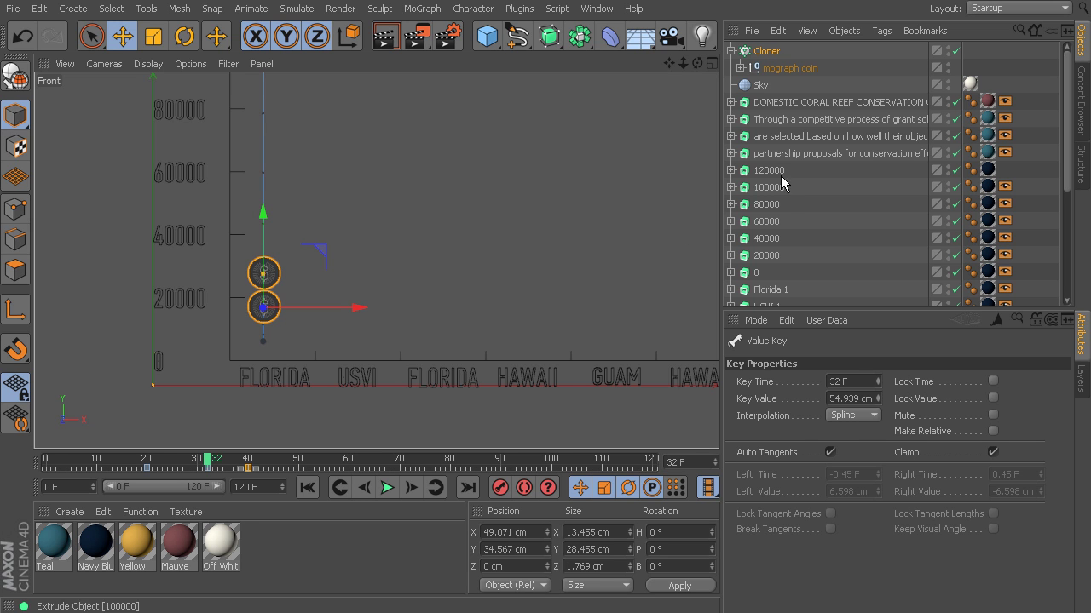
# Step: Record the Cloner's 34.567 cm Y-position key at frame 32 and inspect the frame-40 and frame-32 keys
pyautogui.click(777, 51)
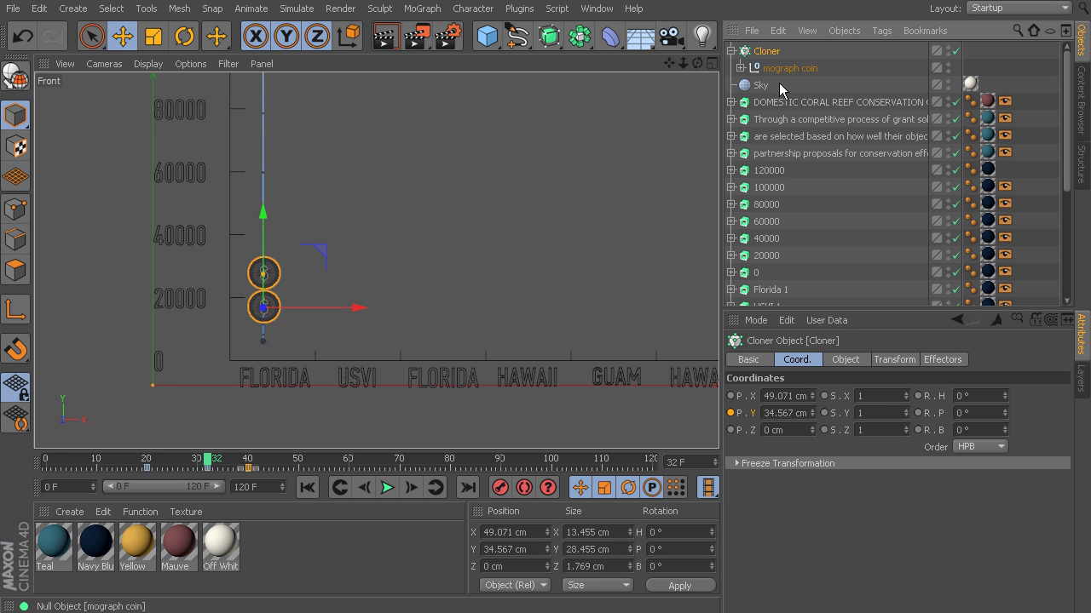
pyautogui.click(730, 413)
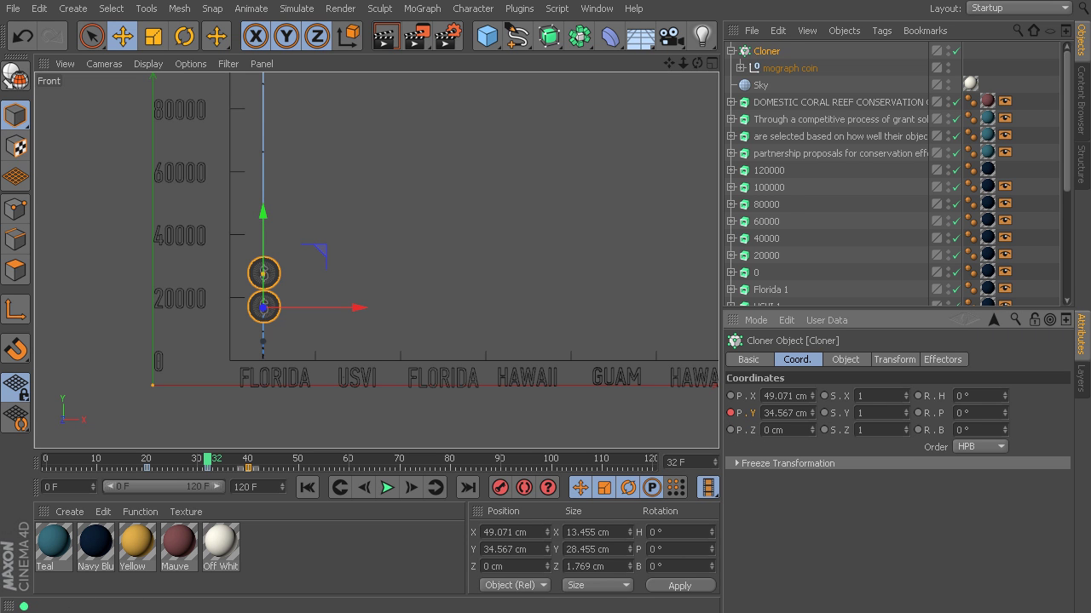
pyautogui.click(247, 468)
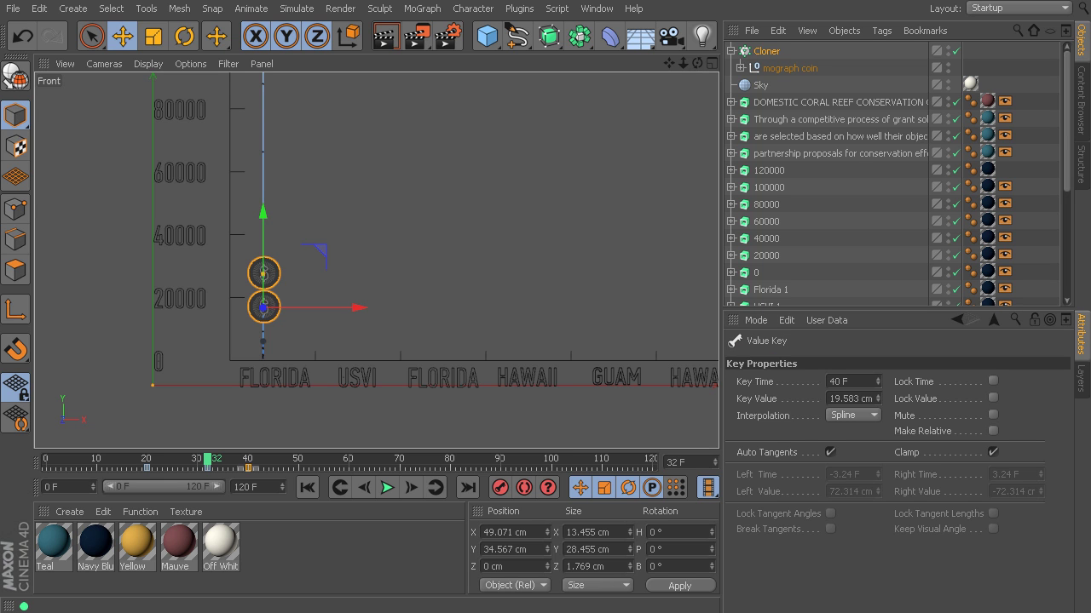
pyautogui.click(207, 468)
pyautogui.hotkey('ctrl', 'z')
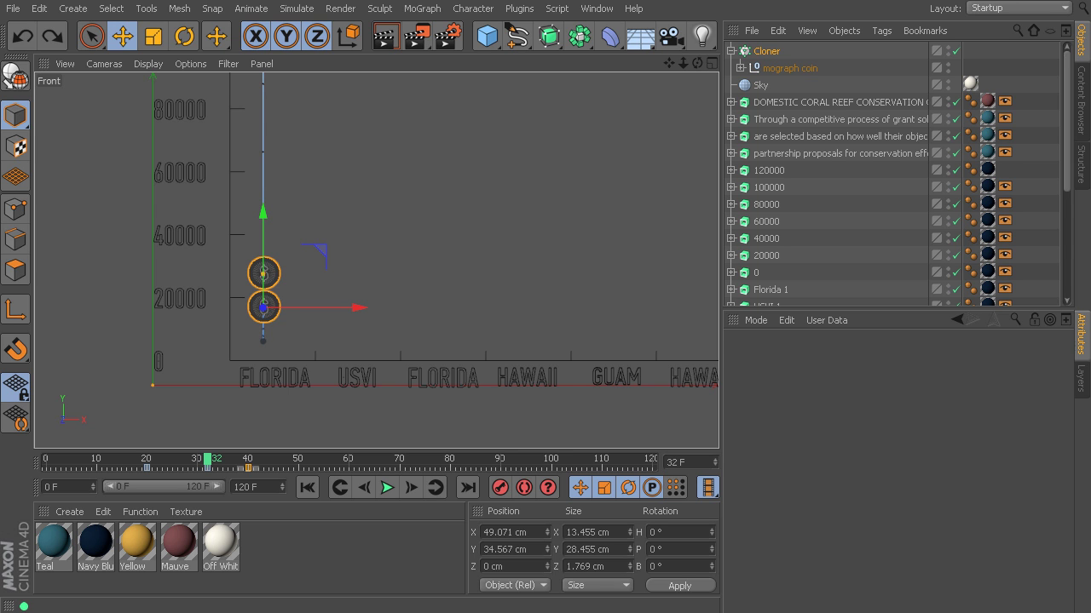
pyautogui.hotkey('ctrl', 'y')
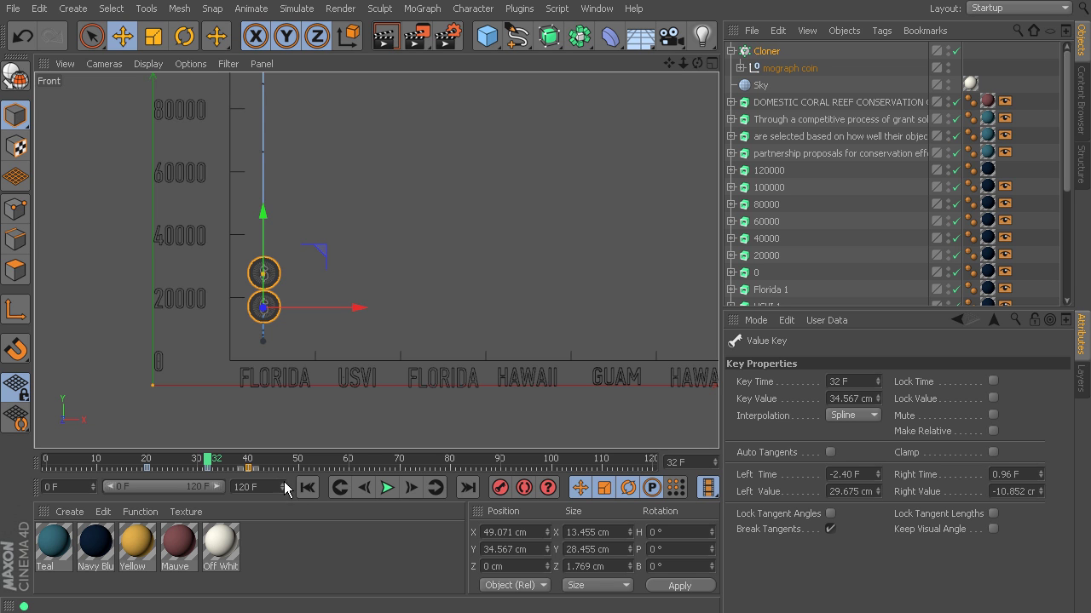
pyautogui.click(56, 460)
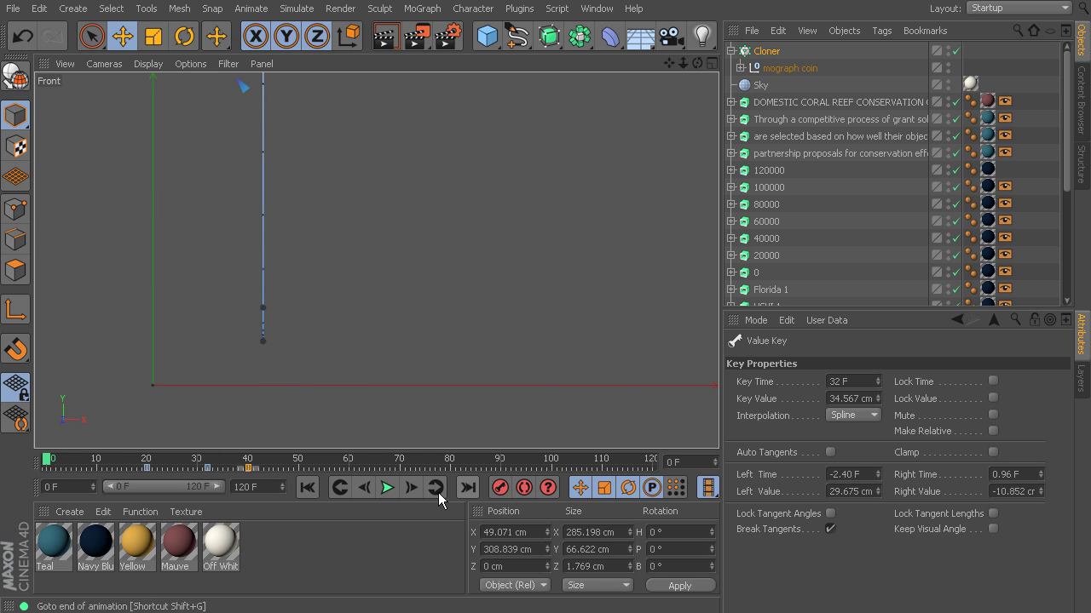
pyautogui.click(387, 488)
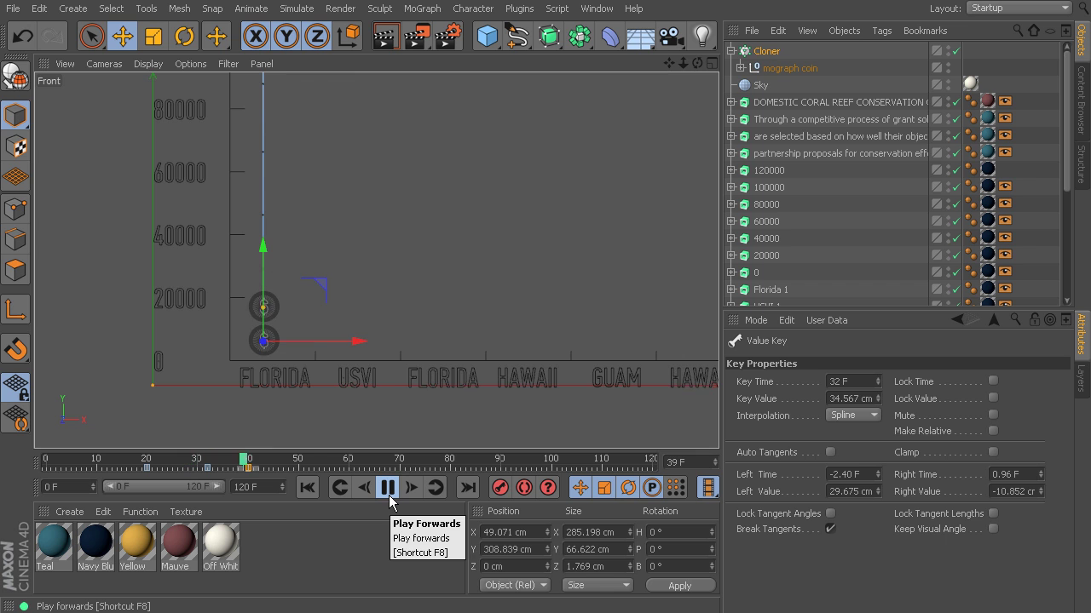
pyautogui.click(390, 490)
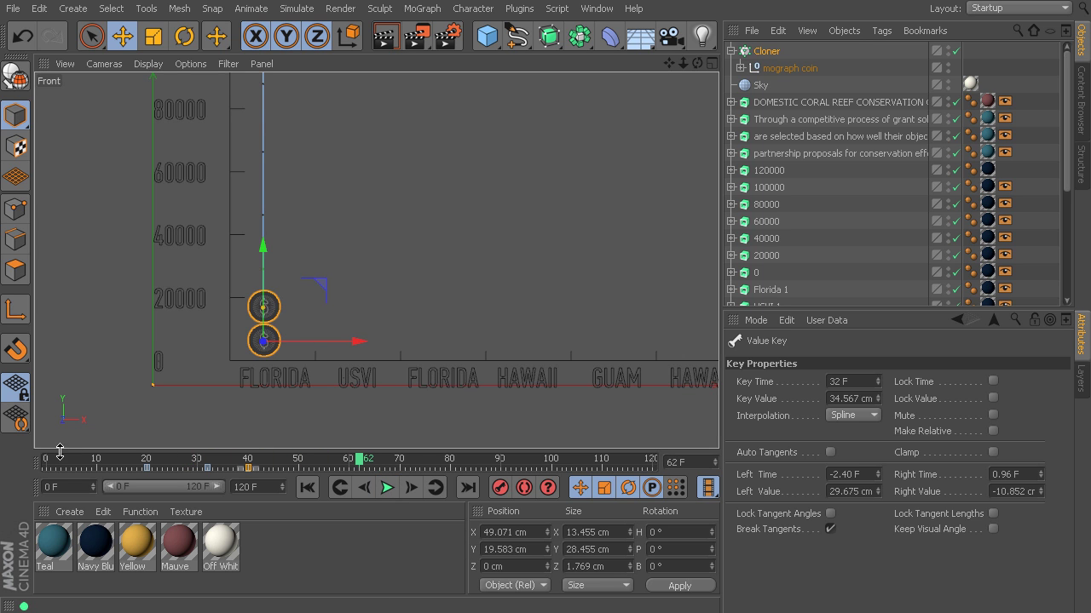
pyautogui.moveTo(31, 463); pyautogui.dragTo(279, 483)
pyautogui.moveTo(202, 471); pyautogui.dragTo(318, 537)
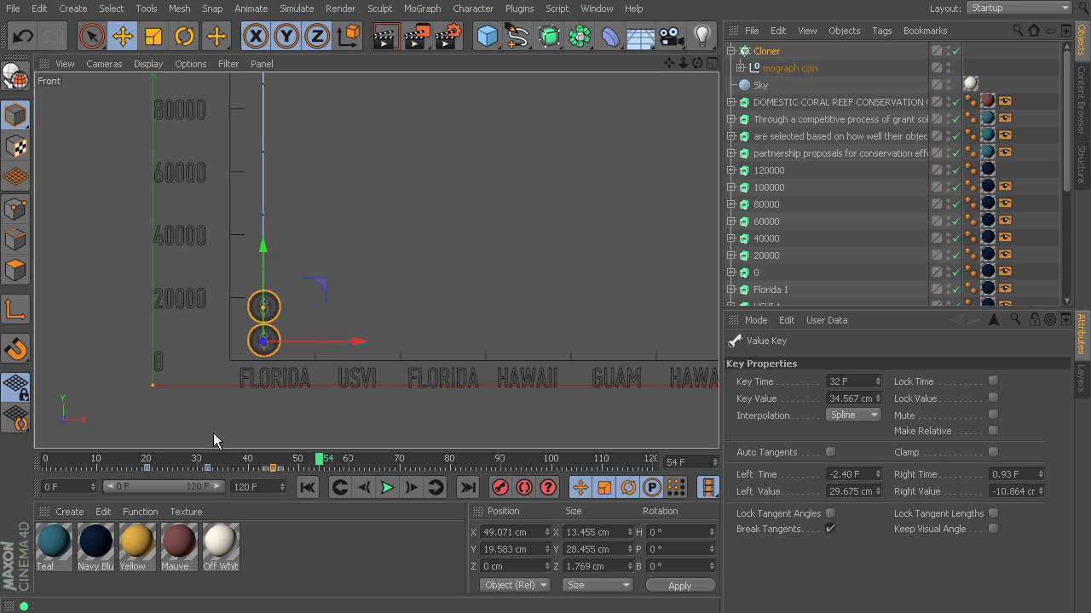
pyautogui.hotkey('shift', 'f')
pyautogui.moveTo(95, 461); pyautogui.dragTo(243, 534)
# Step: Maximise the Perspective view to show the whole chart and scrub the intro from frame 4
pyautogui.scroll(-5, 466, 203)
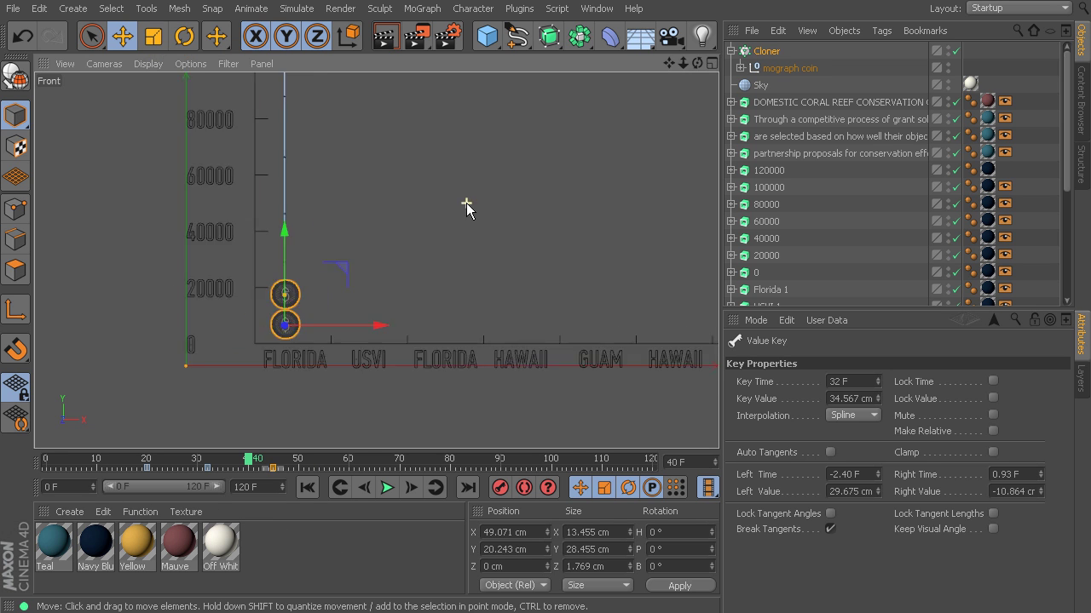
pyautogui.middleClick(398, 256)
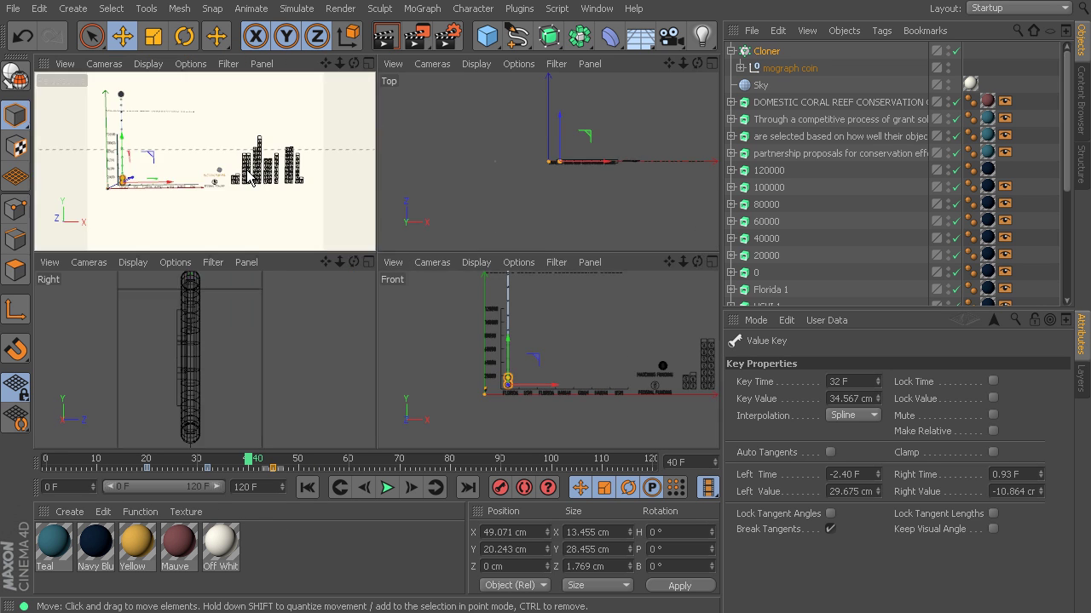
pyautogui.middleClick(372, 237)
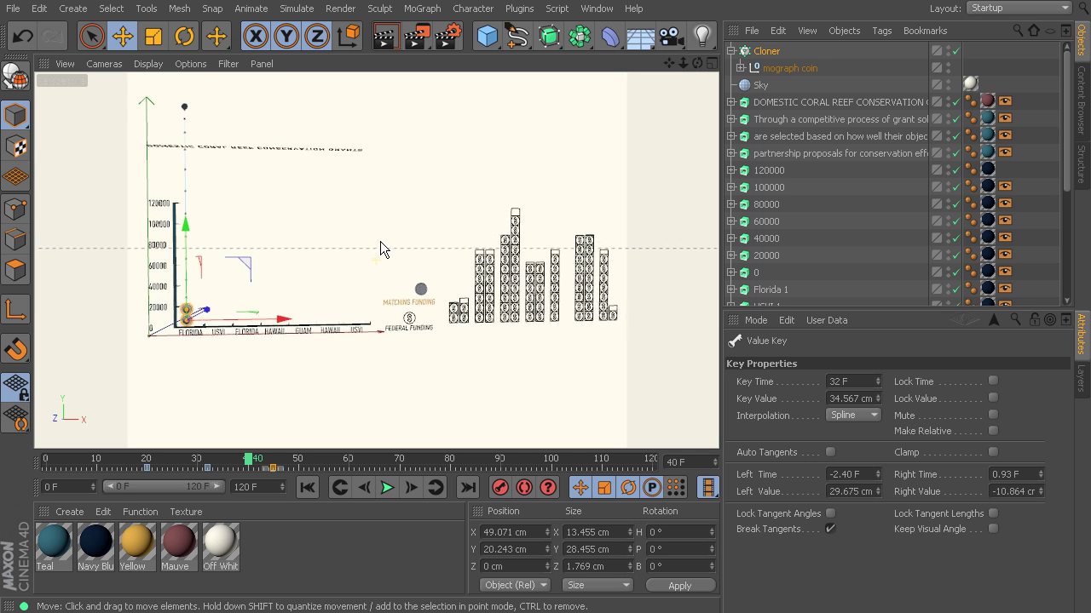
pyautogui.click(62, 465)
pyautogui.moveTo(63, 465); pyautogui.dragTo(195, 489)
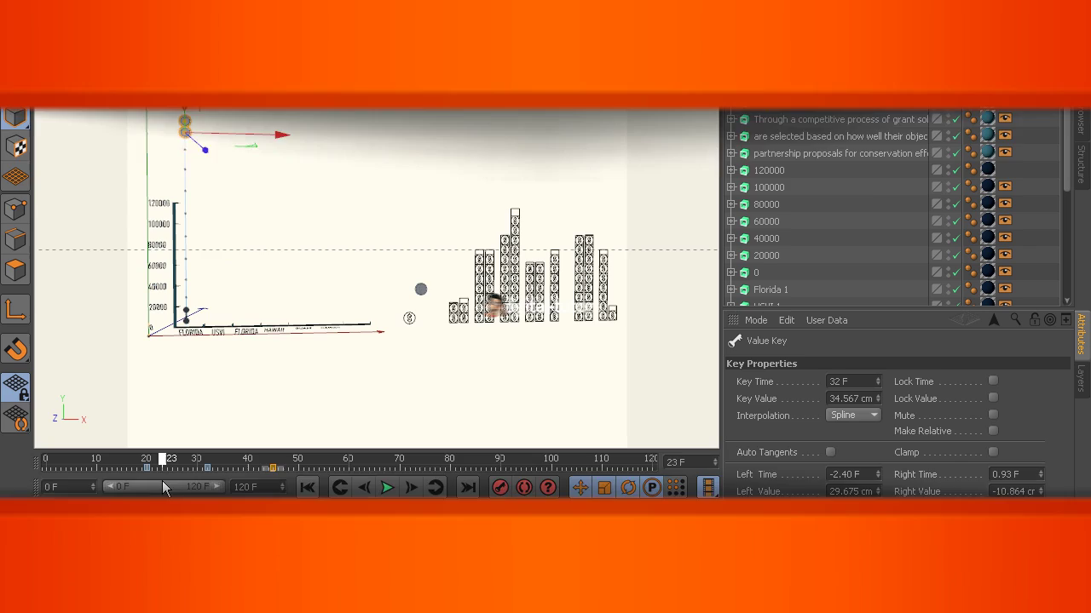